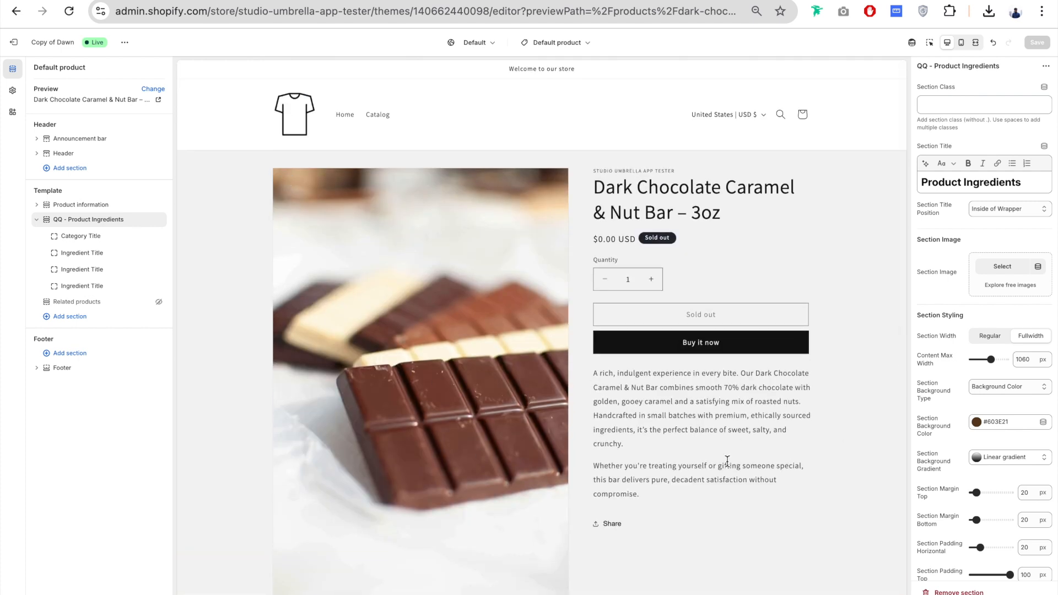
Step: Turn on Use Metafields for Ingredients in the Product Ingredients section settings and save the theme
{"action": "scroll", "coordinate": [798, 366], "scroll_direction": "down", "scroll_amount": 5}
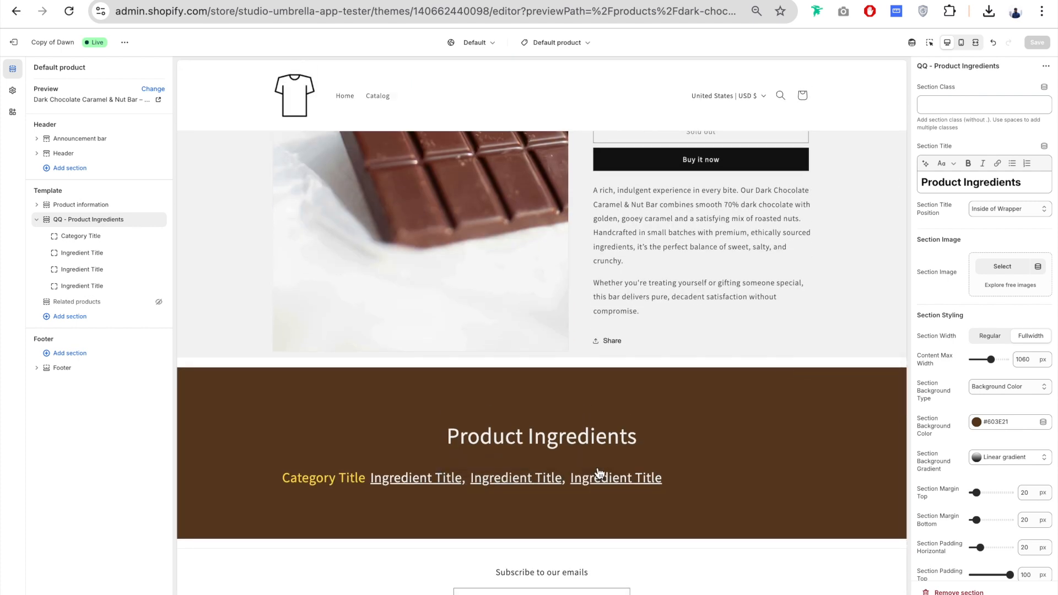
{"action": "scroll", "coordinate": [914, 291], "scroll_direction": "down", "scroll_amount": 15}
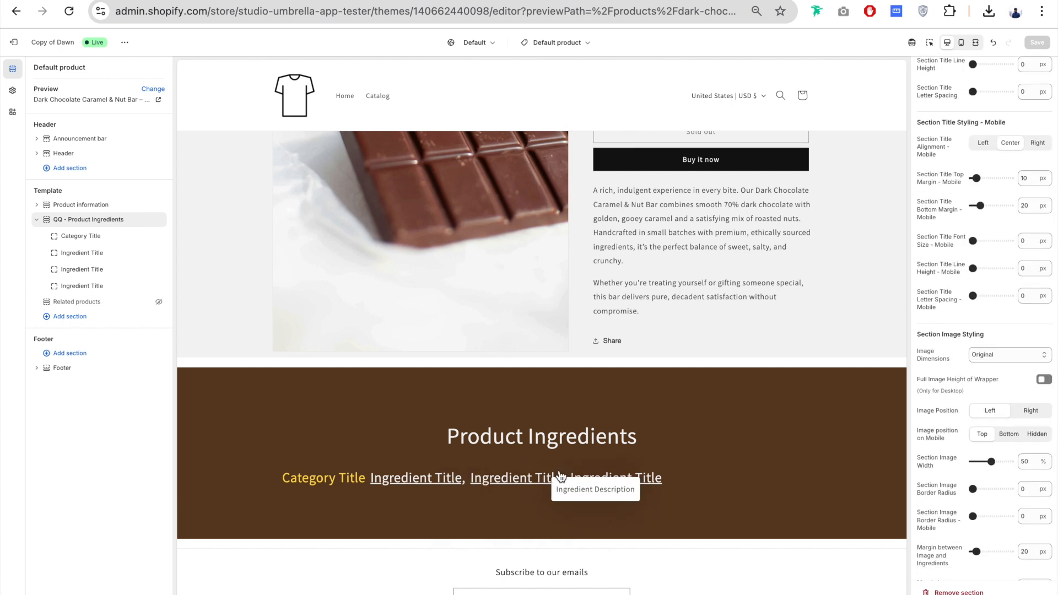
{"action": "scroll", "coordinate": [974, 235], "scroll_direction": "up", "scroll_amount": 15}
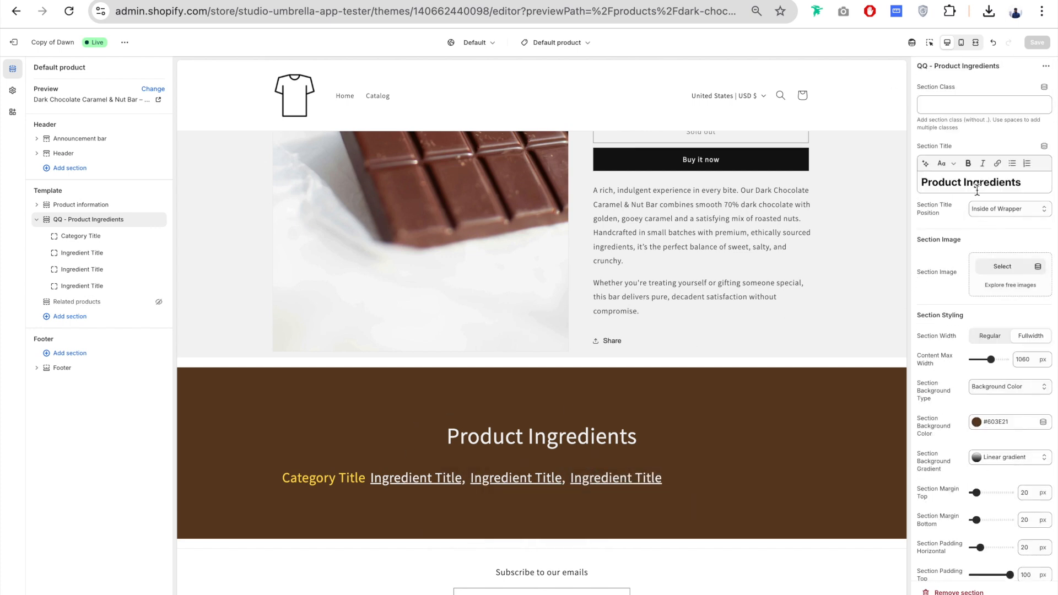
{"action": "scroll", "coordinate": [937, 312], "scroll_direction": "down", "scroll_amount": 15}
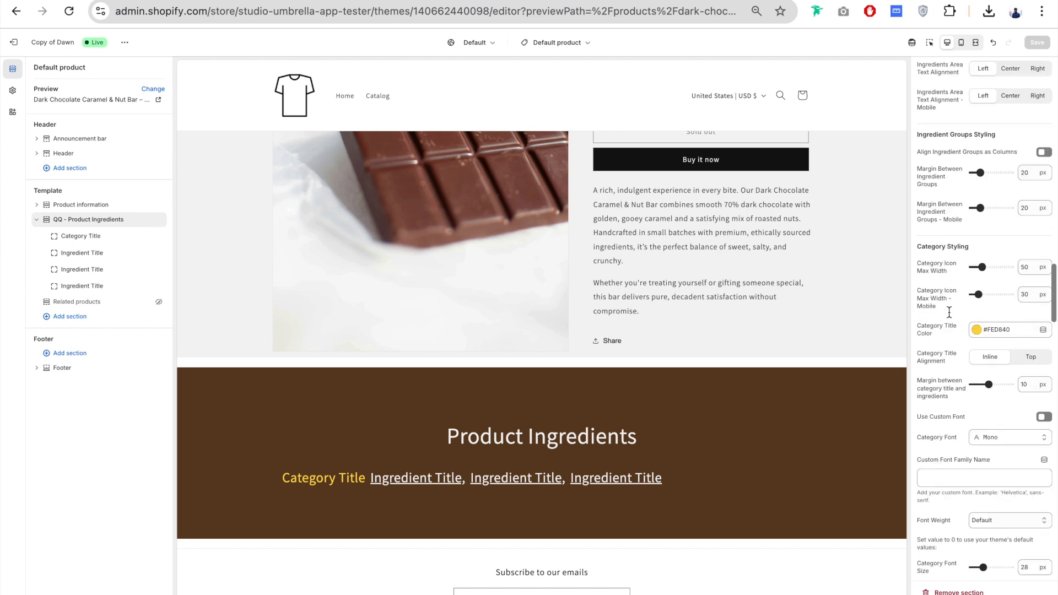
{"action": "scroll", "coordinate": [949, 312], "scroll_direction": "up", "scroll_amount": 1}
{"action": "left_click_drag", "start_coordinate": [923, 233], "coordinate": [968, 232]}
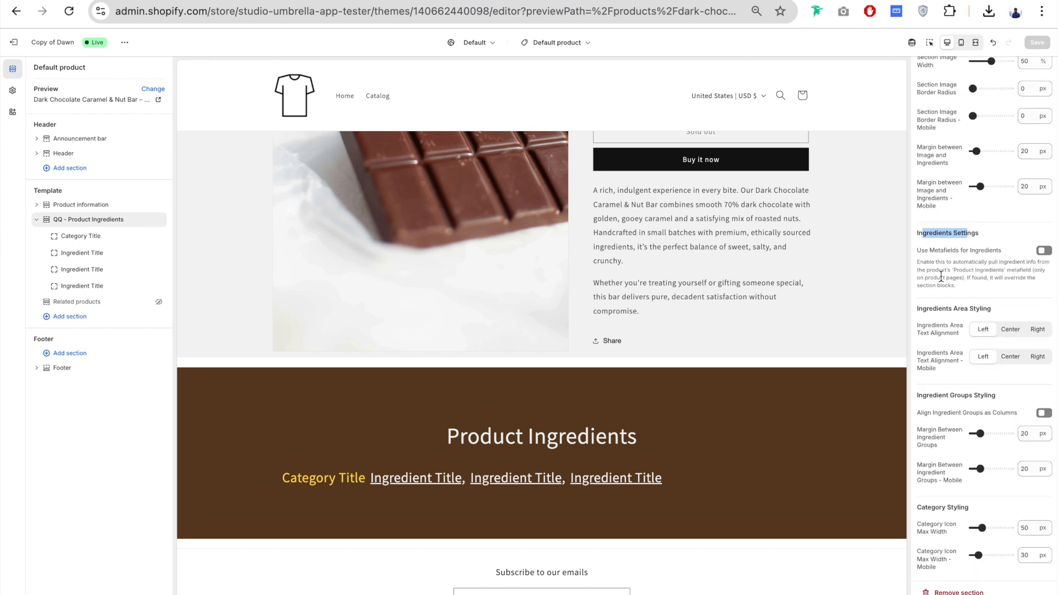
{"action": "left_click", "coordinate": [1043, 251]}
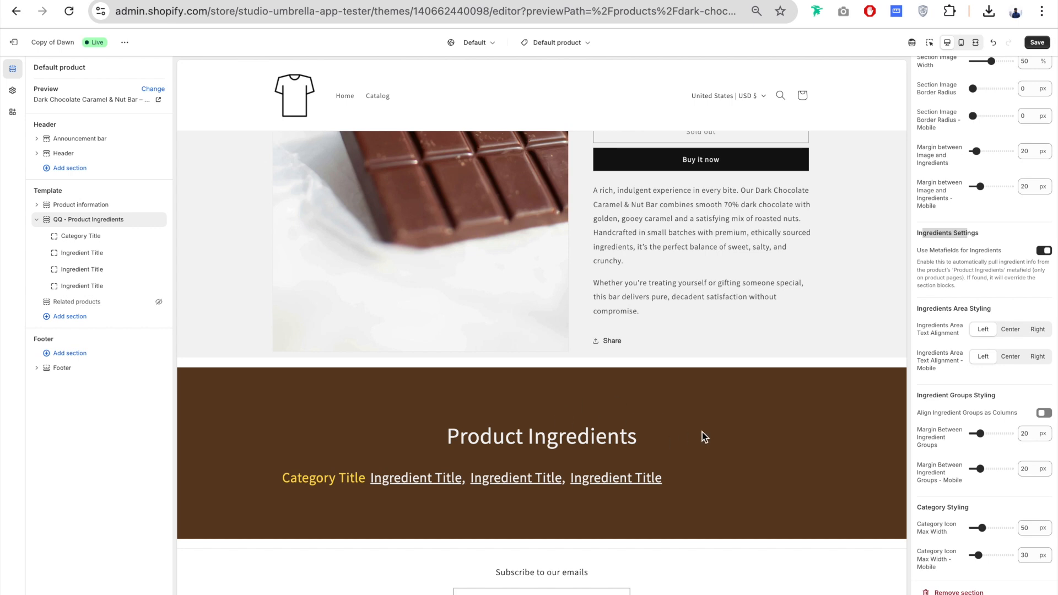
{"action": "left_click", "coordinate": [1037, 42]}
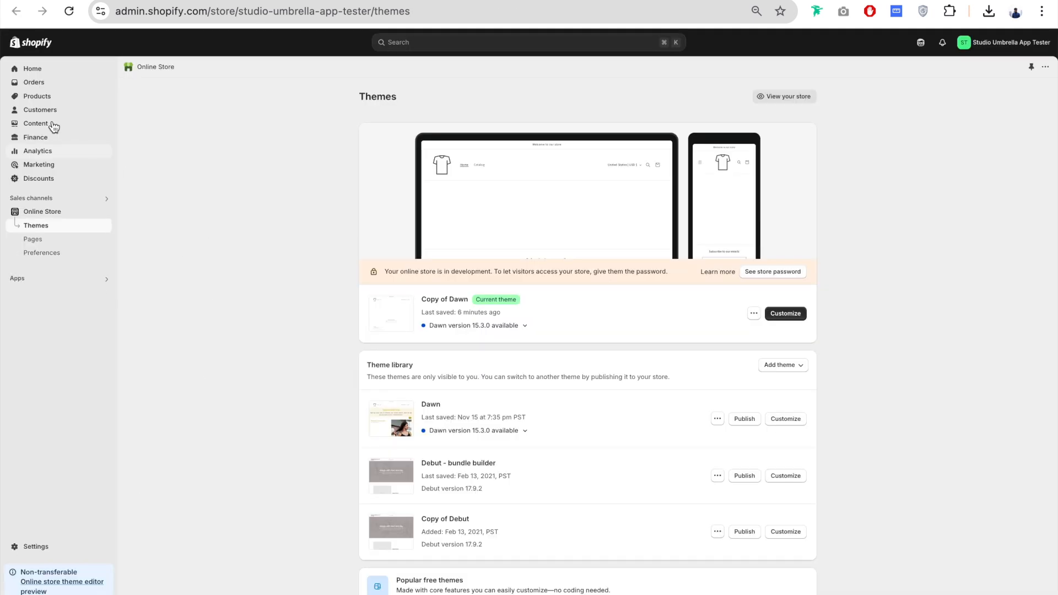
Step: Start a new metaobject definition named Ingredient with the description Ingredient
{"action": "left_click", "coordinate": [40, 124]}
{"action": "left_click", "coordinate": [46, 139]}
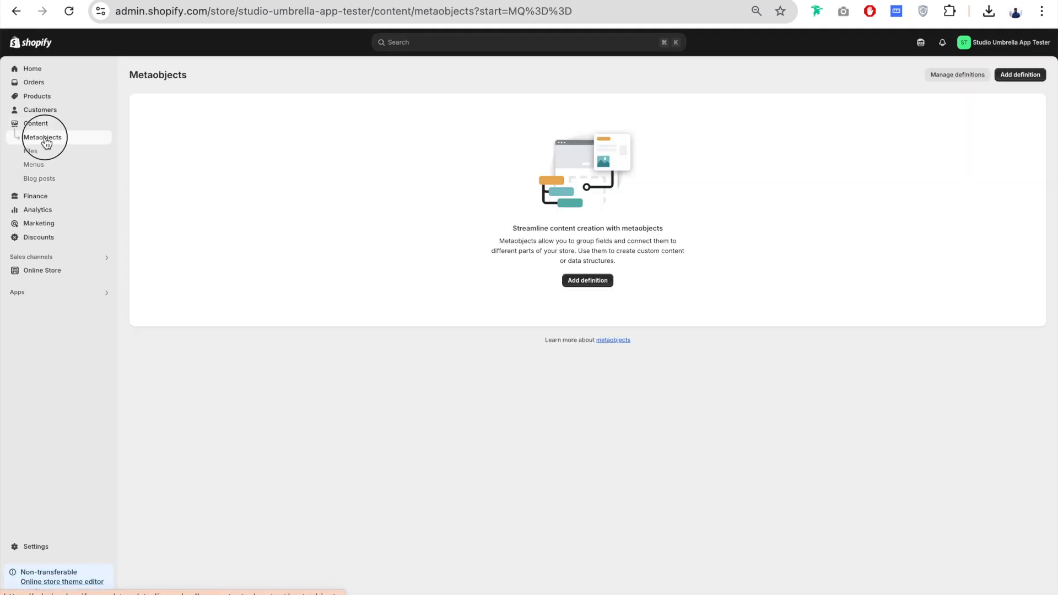
{"action": "left_click", "coordinate": [589, 282]}
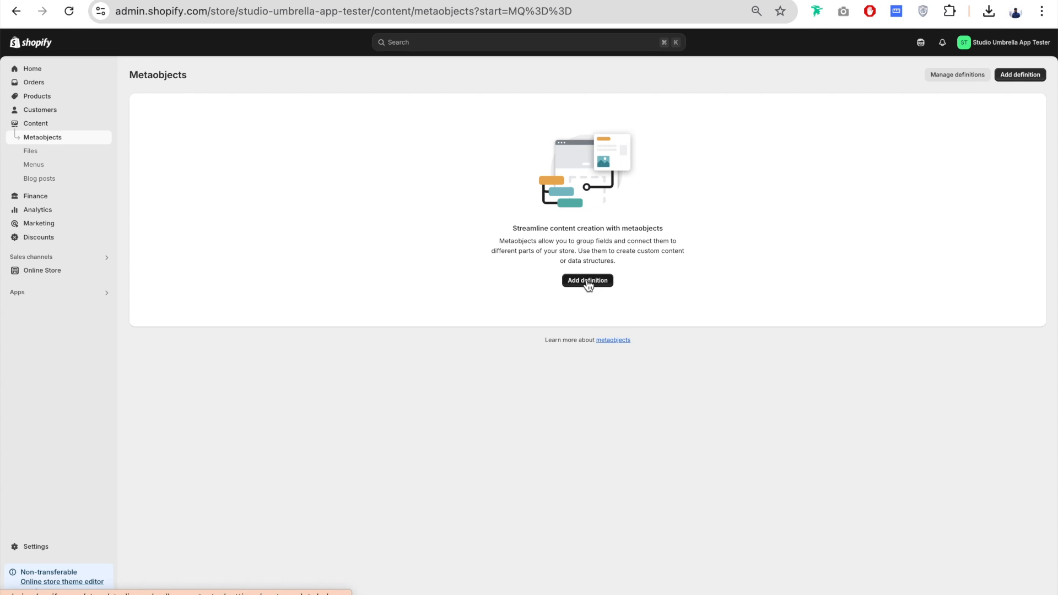
{"action": "left_click", "coordinate": [486, 134]}
{"action": "type", "text": "Ingredient"}
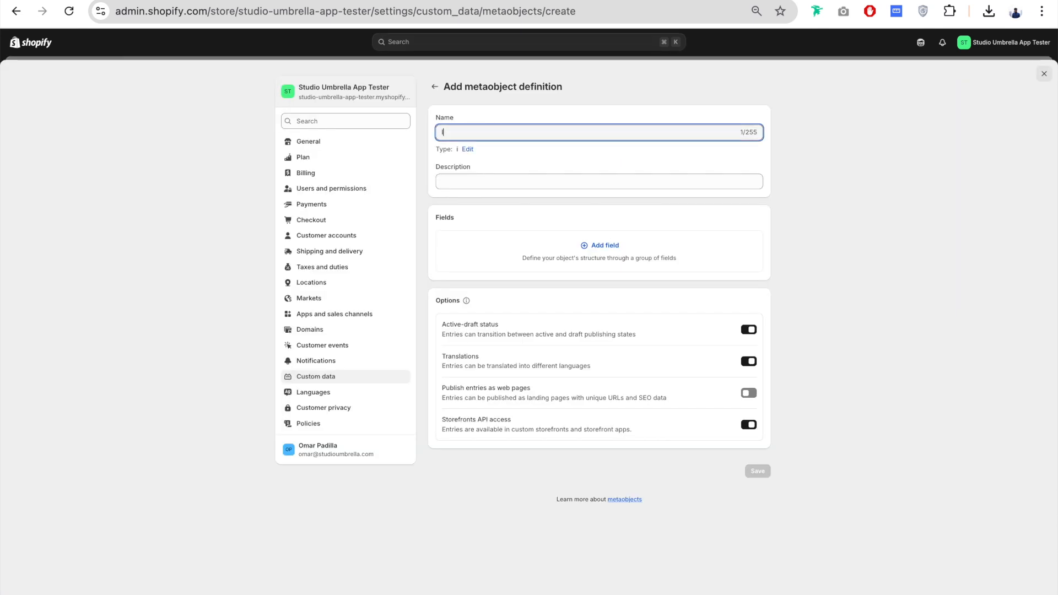
{"action": "key", "text": "Tab"}
{"action": "key", "text": "Tab"}
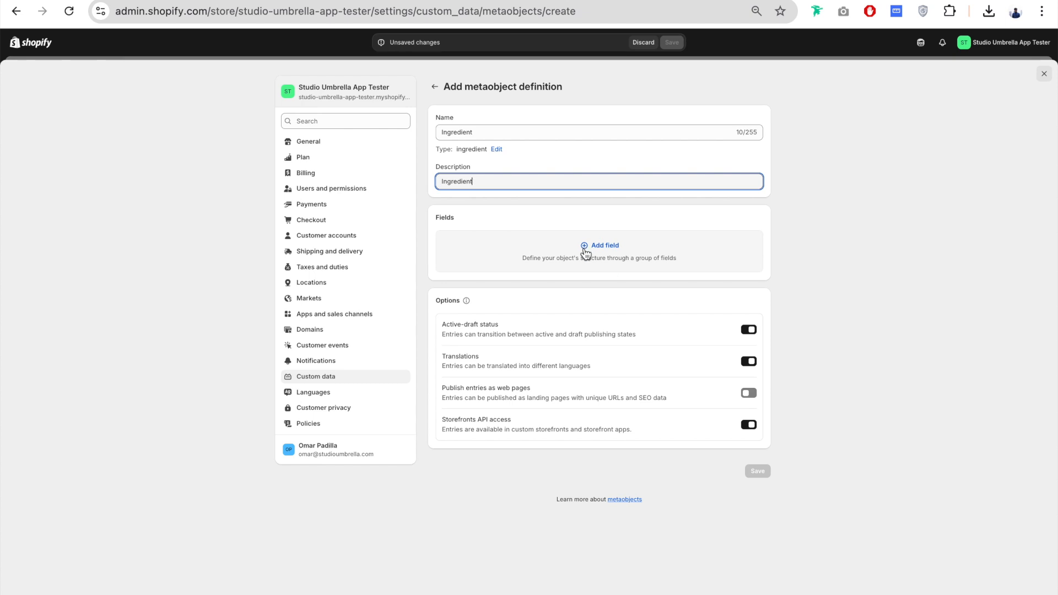
Step: Add a single line text field named Title with the description Title
{"action": "left_click", "coordinate": [619, 251]}
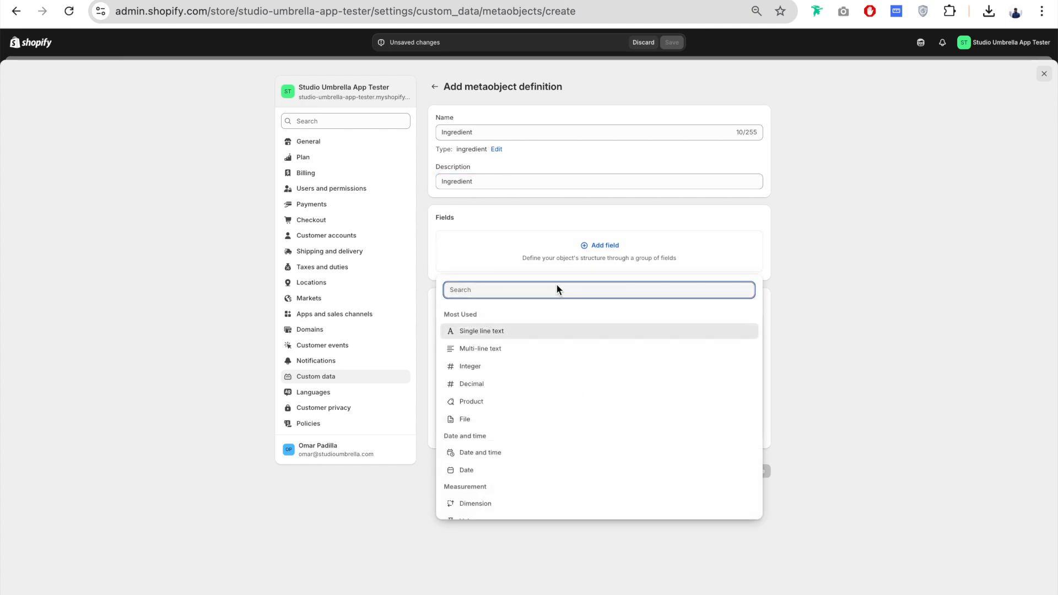
{"action": "left_click", "coordinate": [498, 334]}
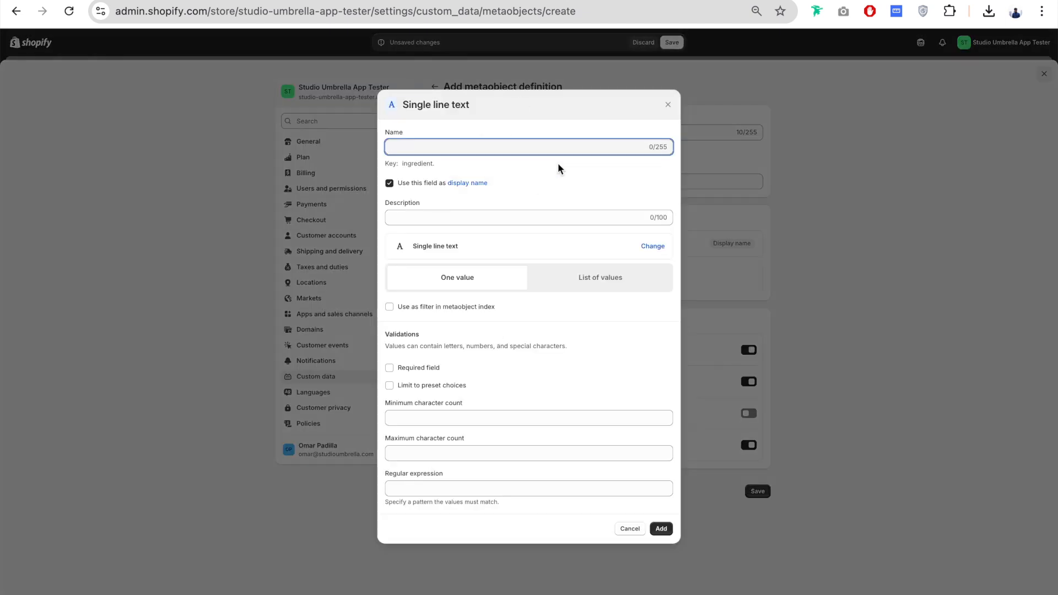
{"action": "type", "text": "Title"}
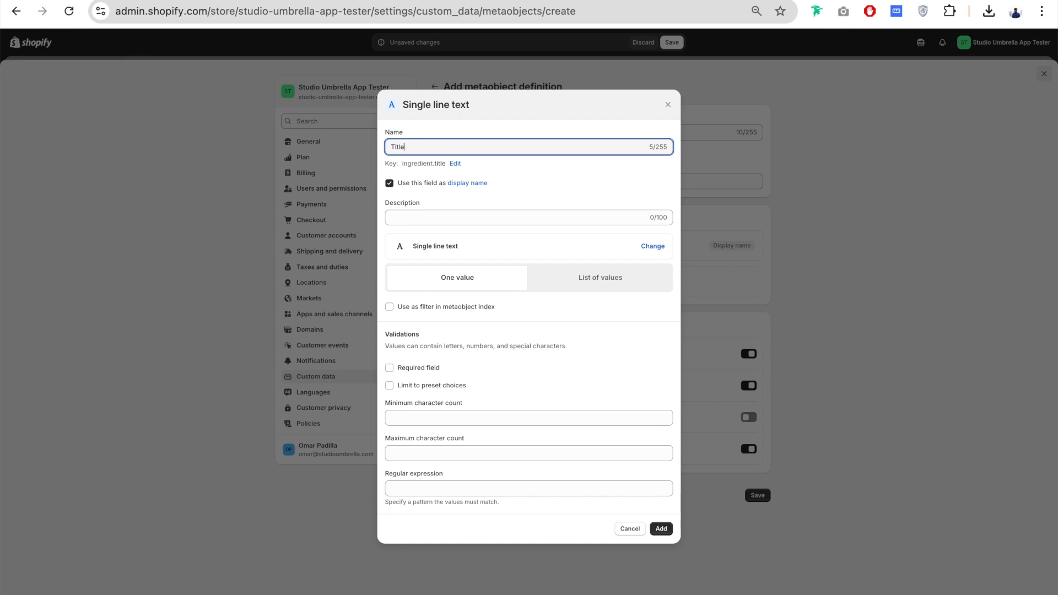
{"action": "left_click_drag", "start_coordinate": [408, 147], "coordinate": [387, 147]}
{"action": "left_click", "coordinate": [475, 220]}
{"action": "type", "text": "Title"}
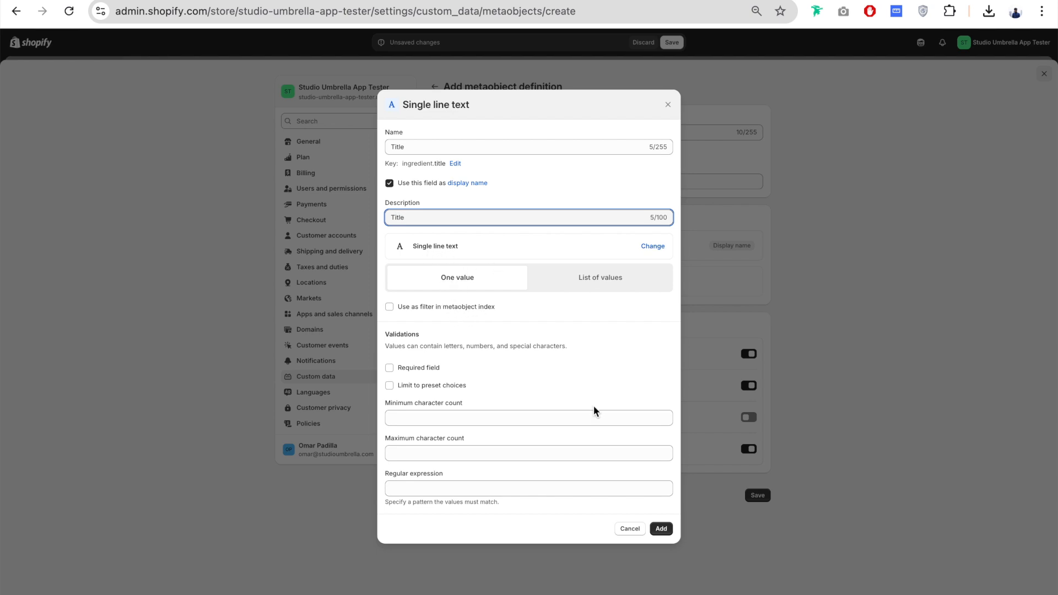
{"action": "left_click", "coordinate": [660, 529]}
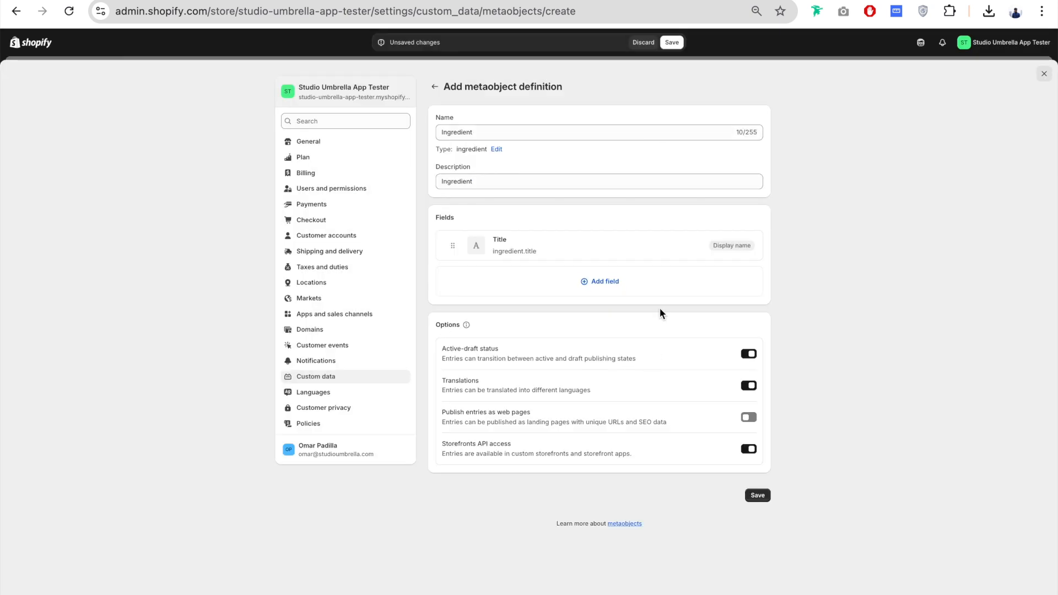
Step: Add a required True or false field named Category described as "Use metaboject as Category"
{"action": "left_click", "coordinate": [607, 282]}
{"action": "scroll", "coordinate": [548, 463], "scroll_direction": "down", "scroll_amount": 5}
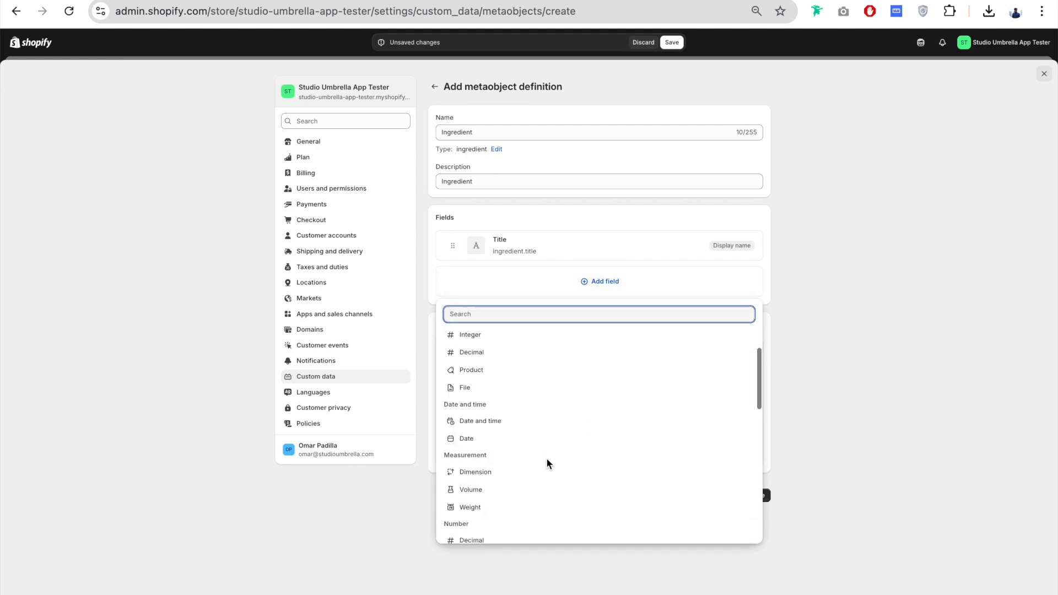
{"action": "scroll", "coordinate": [548, 463], "scroll_direction": "down", "scroll_amount": 8}
{"action": "left_click", "coordinate": [484, 396]}
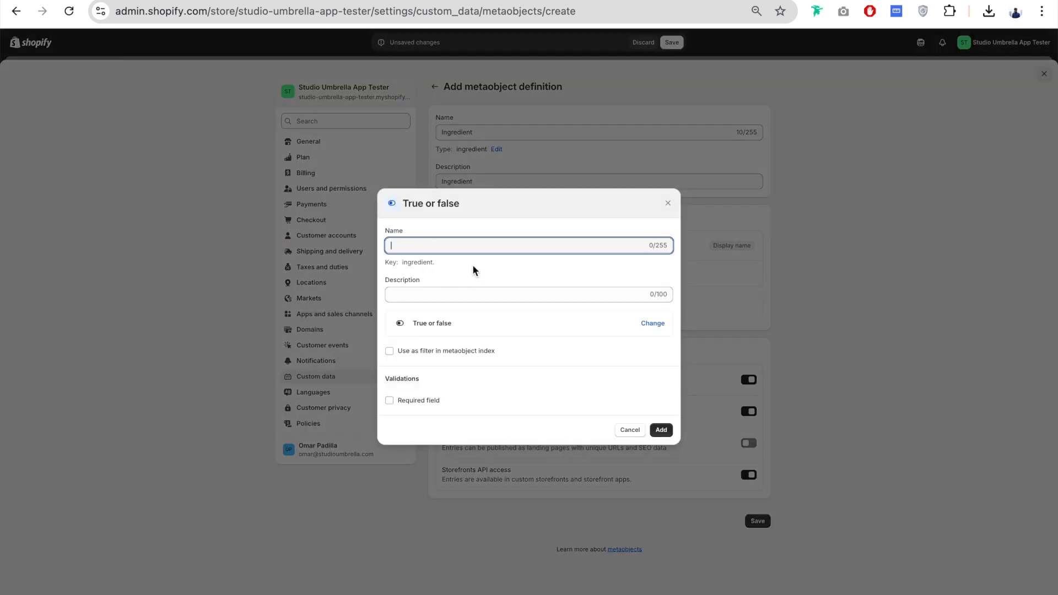
{"action": "type", "text": "Category"}
{"action": "left_click", "coordinate": [492, 295]}
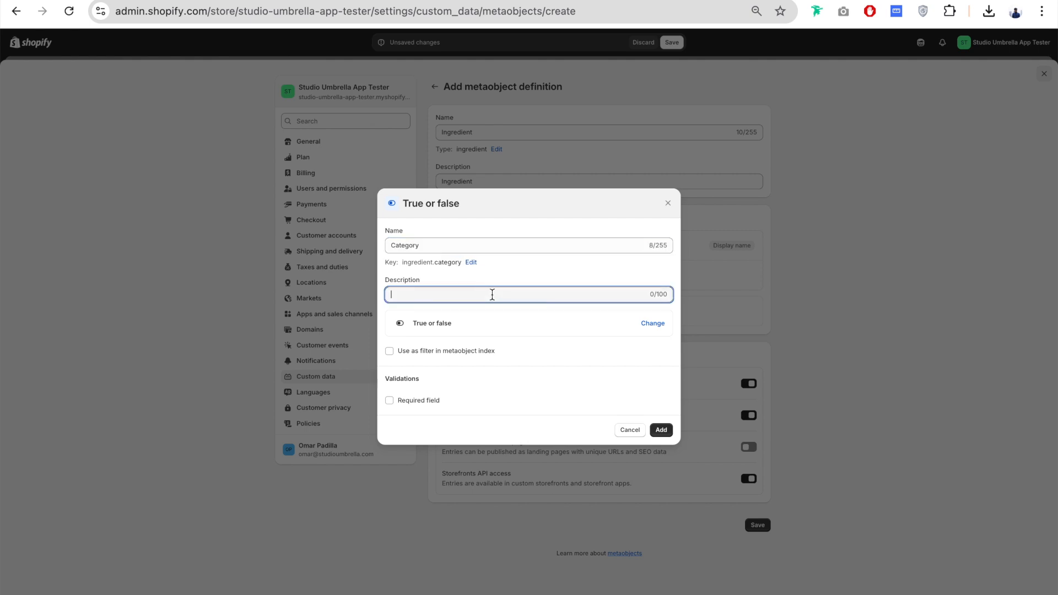
{"action": "type", "text": "Use metaboject as Category"}
{"action": "left_click", "coordinate": [389, 401]}
{"action": "left_click", "coordinate": [661, 431]}
Step: Add an images-only File field named Icon described as "Only available when using "True" on Category"
{"action": "left_click", "coordinate": [614, 310]}
{"action": "scroll", "coordinate": [569, 423], "scroll_direction": "down", "scroll_amount": 6}
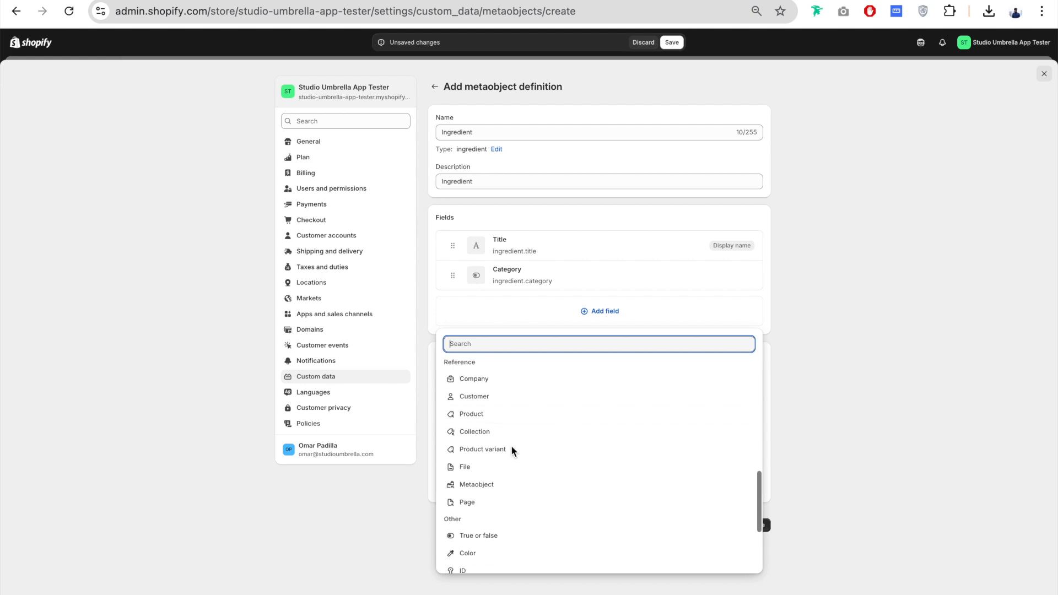
{"action": "left_click", "coordinate": [469, 468]}
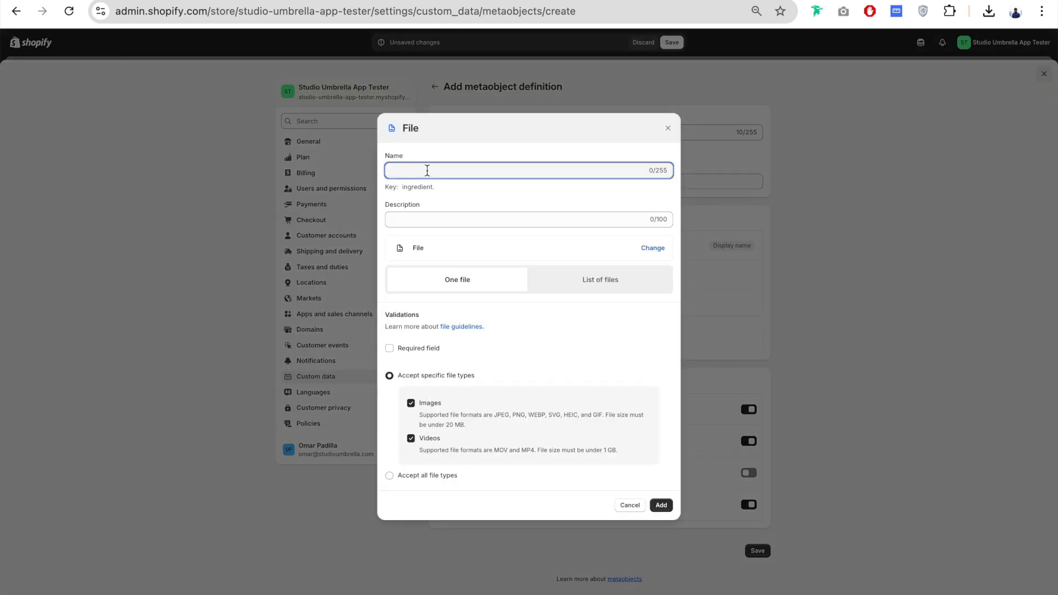
{"action": "type", "text": "Icon"}
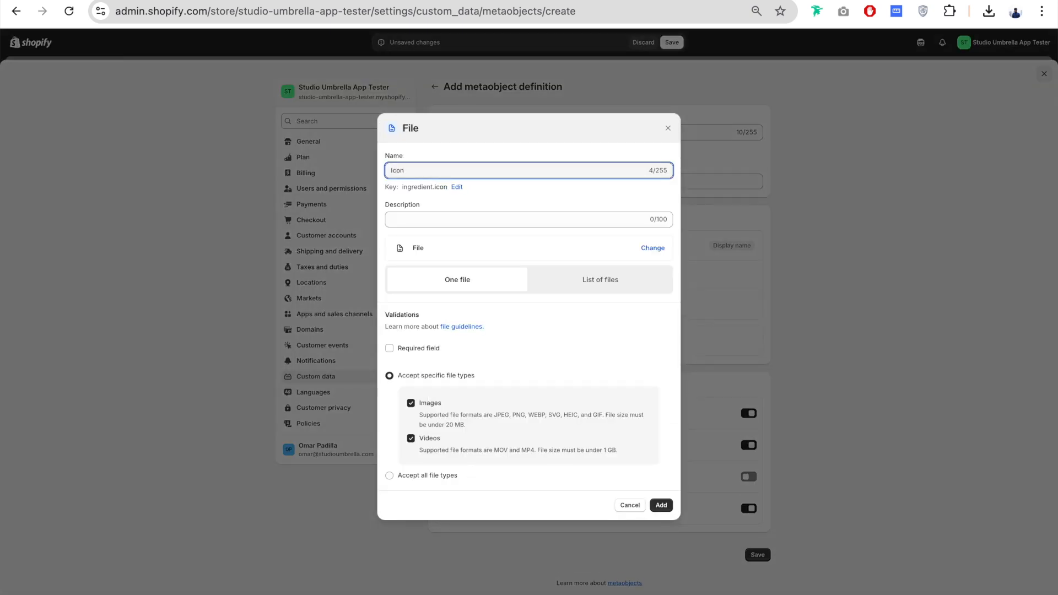
{"action": "left_click", "coordinate": [415, 221]}
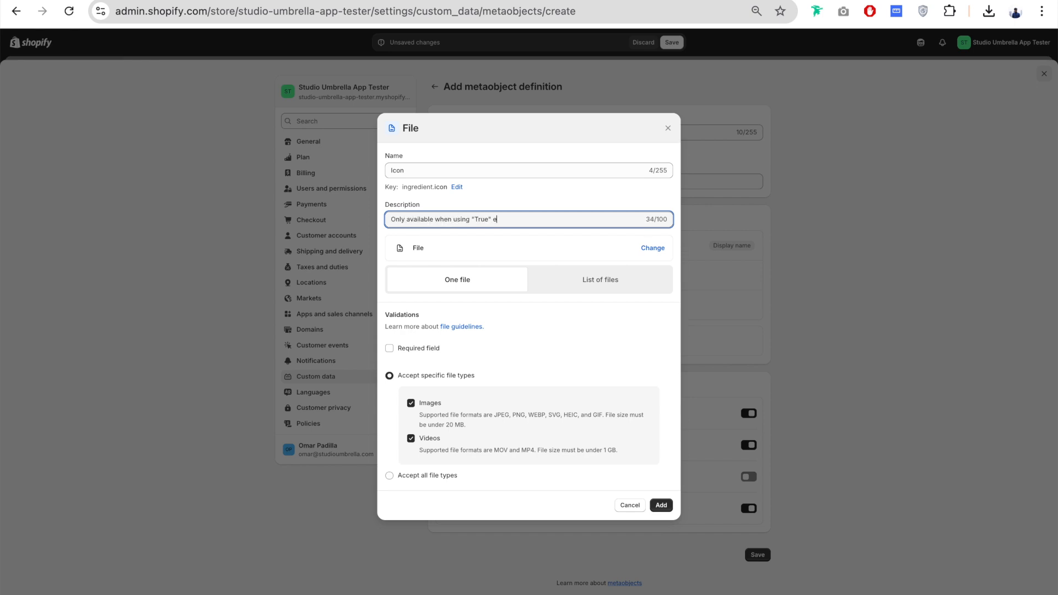
{"action": "type", "text": "Only available when using \"True\" on Category"}
{"action": "left_click", "coordinate": [411, 439]}
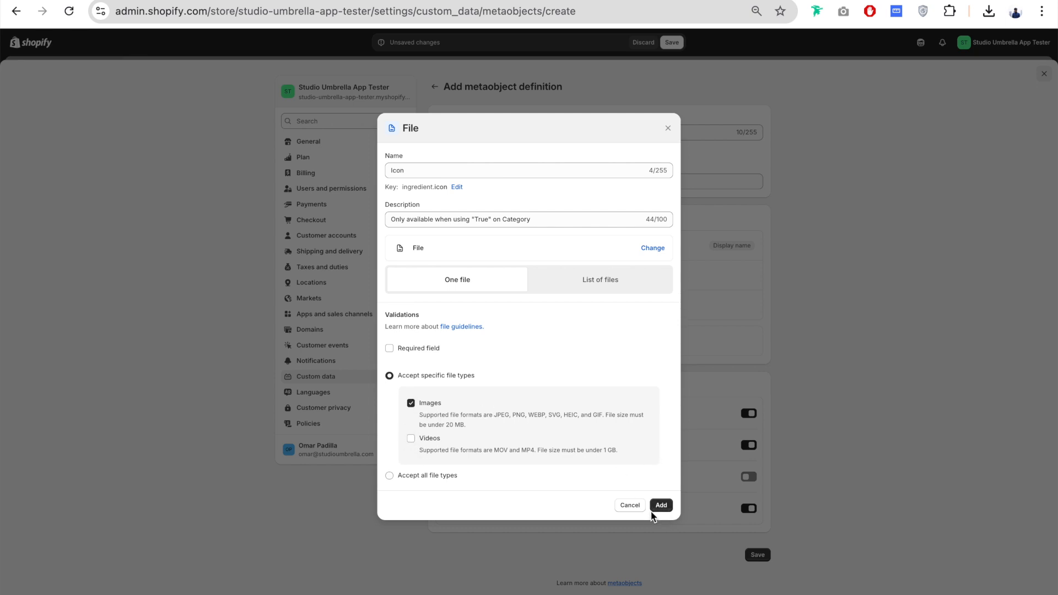
{"action": "left_click", "coordinate": [668, 505]}
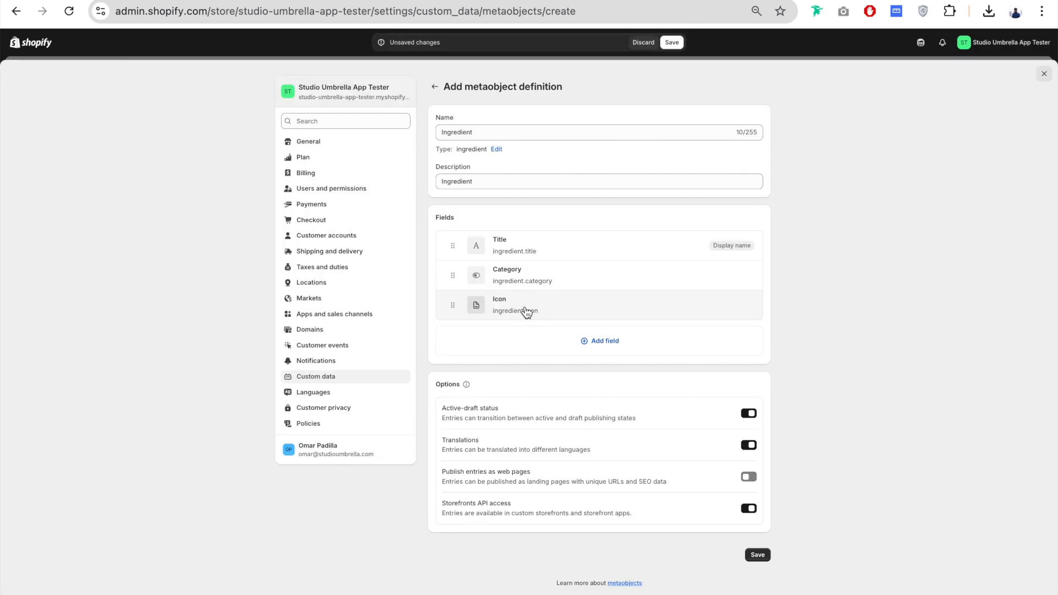
Step: Add a Multi-line text field named Description, described as available when Category is false, and save the definition
{"action": "left_click", "coordinate": [605, 342]}
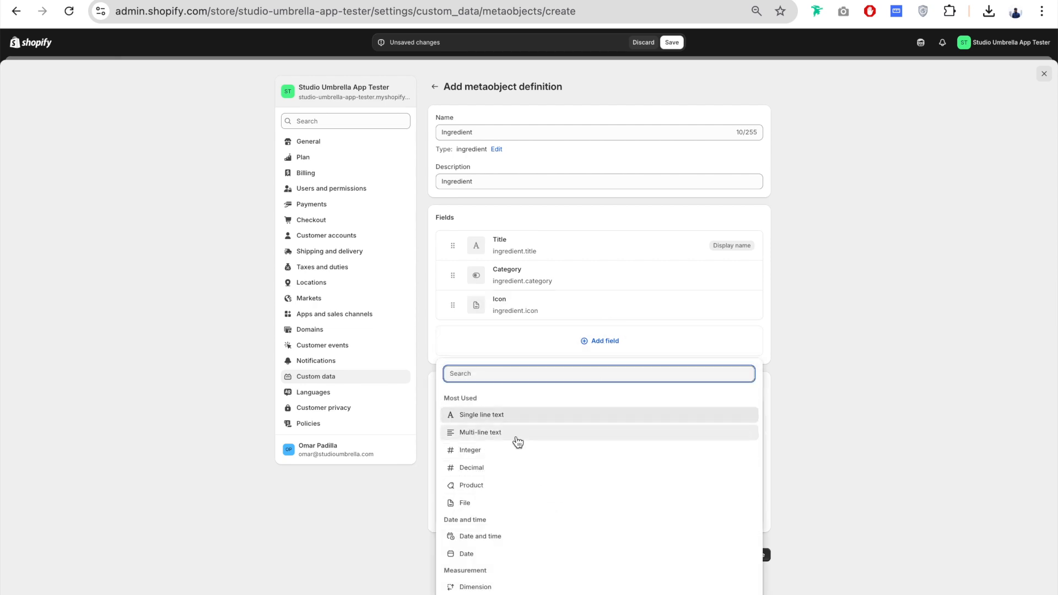
{"action": "left_click", "coordinate": [515, 435]}
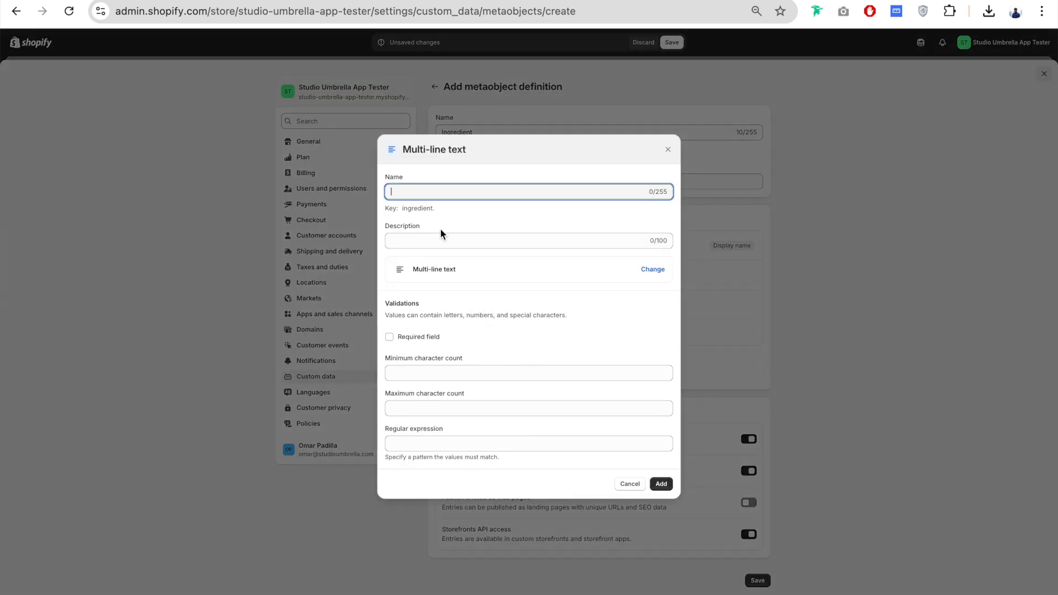
{"action": "type", "text": "Description"}
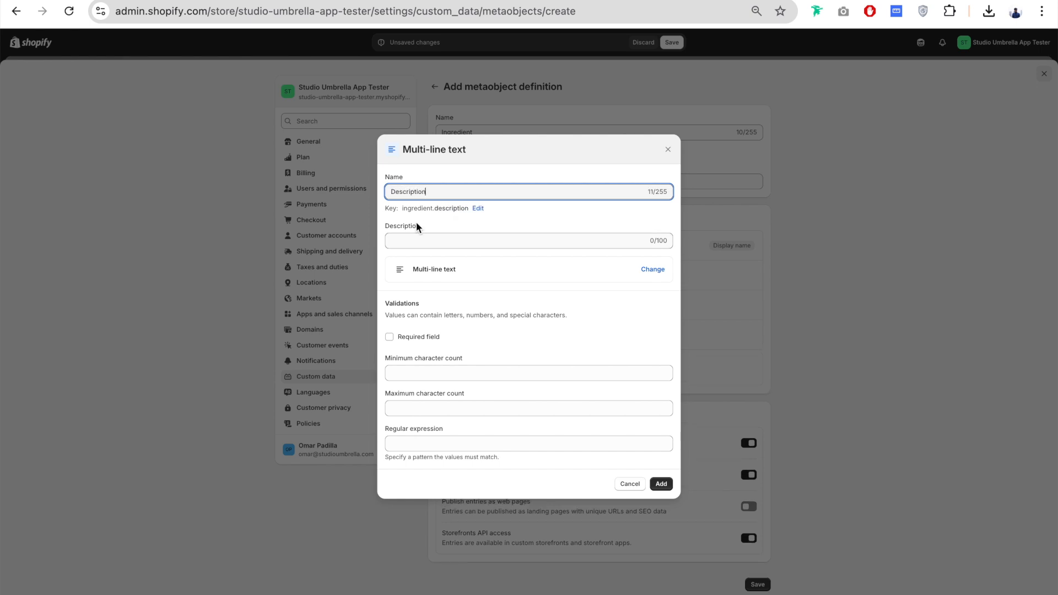
{"action": "left_click", "coordinate": [505, 241]}
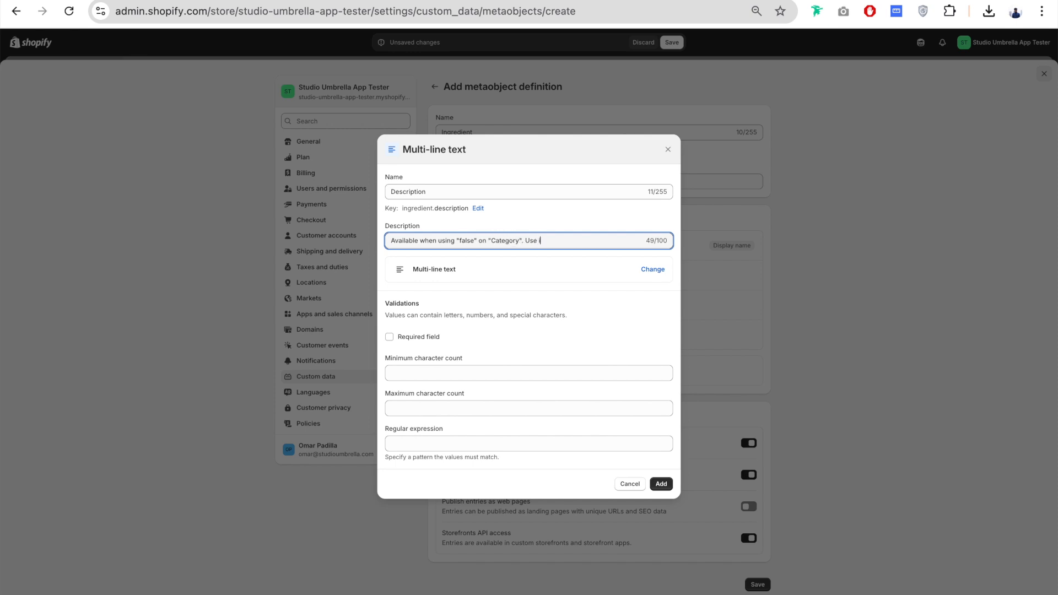
{"action": "type", "text": "dient description"}
{"action": "left_click", "coordinate": [661, 484]}
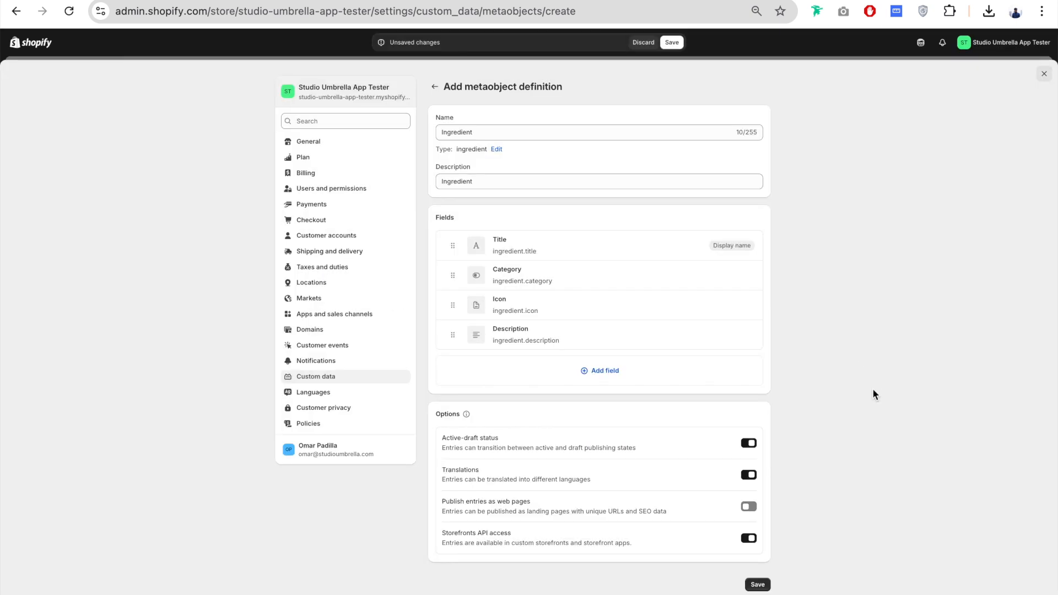
{"action": "left_click", "coordinate": [678, 46]}
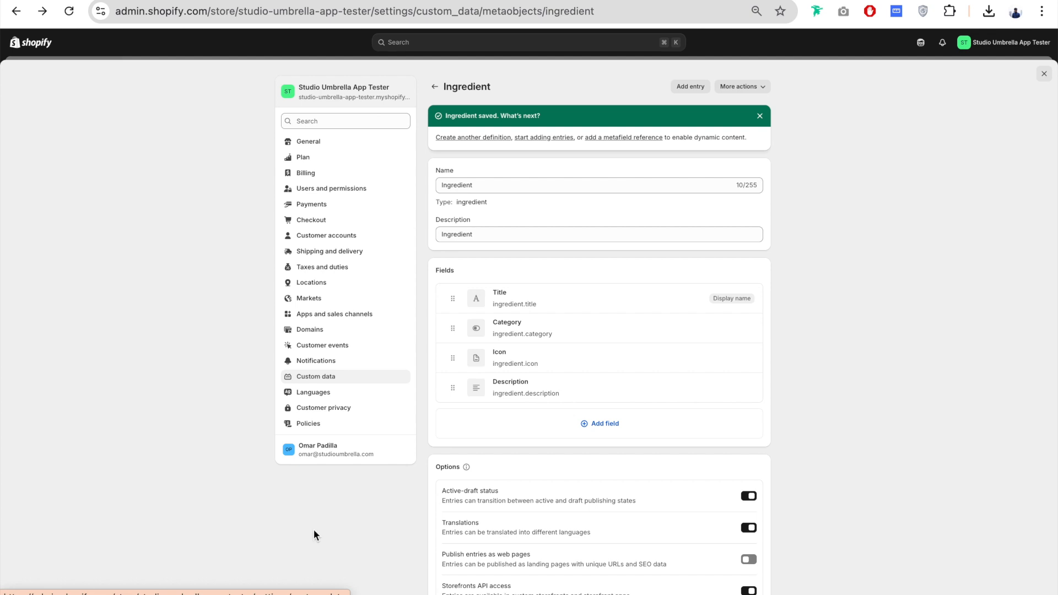
Step: Start a new product metafield definition named Product Ingredients
{"action": "left_click", "coordinate": [318, 376]}
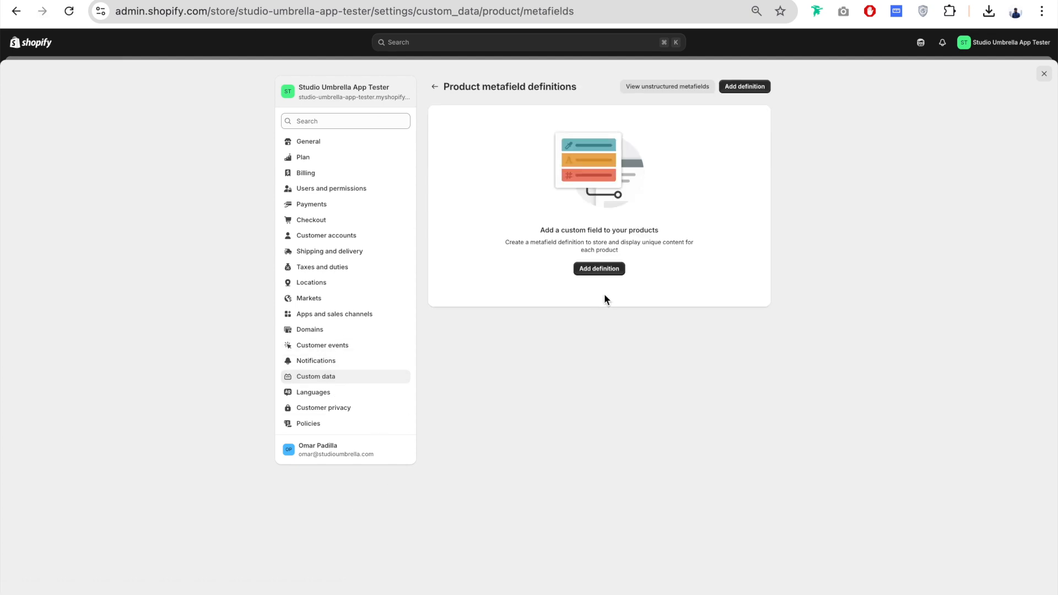
{"action": "left_click", "coordinate": [601, 269]}
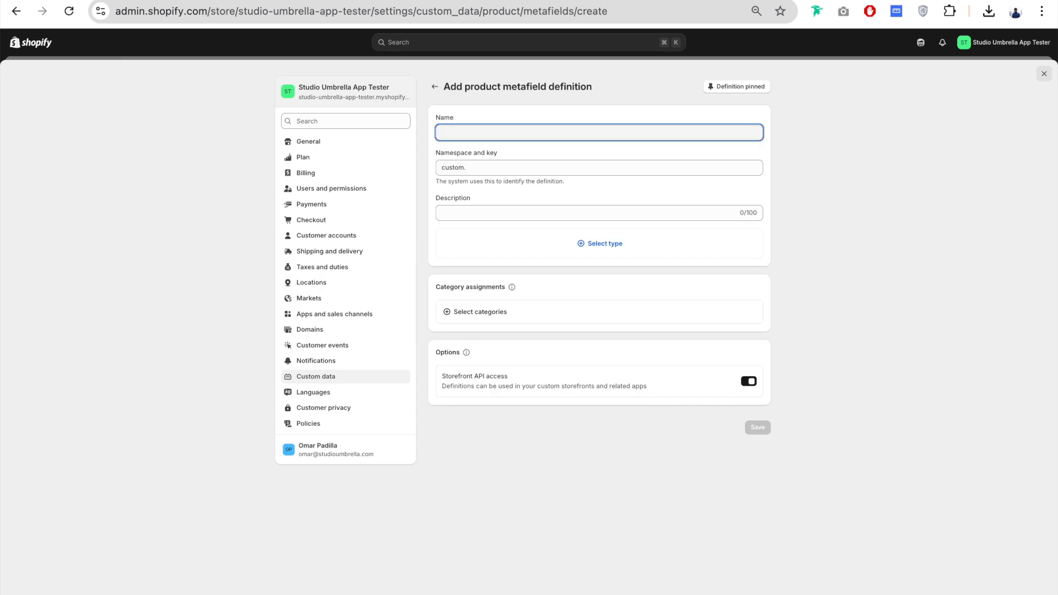
{"action": "type", "text": "Product Ingredients"}
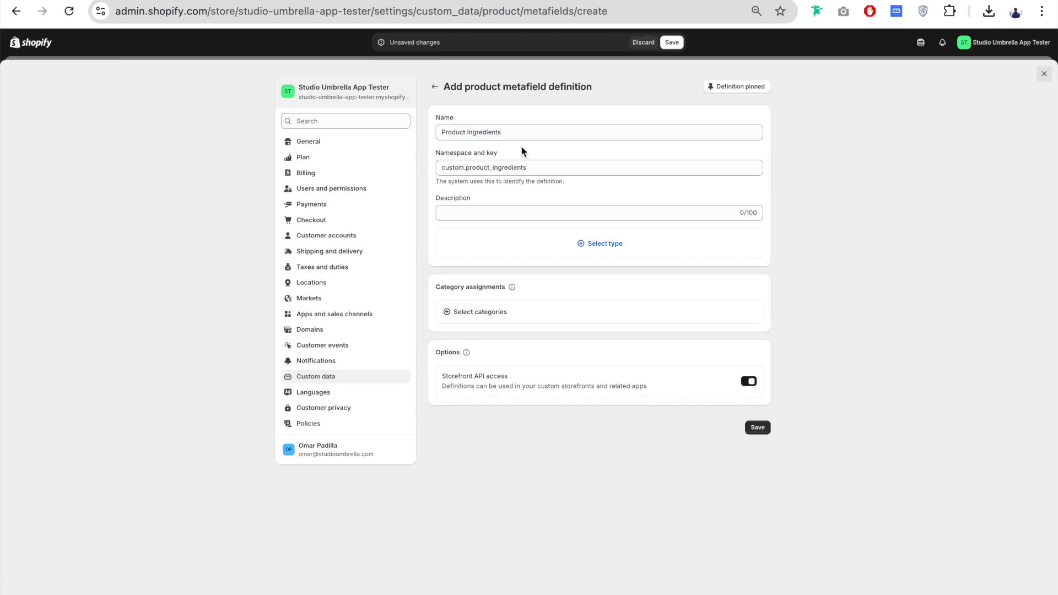
{"action": "left_click", "coordinate": [522, 154]}
Step: Give the Product Ingredients metafield the description "QQ - Product Ingredients section"
{"action": "left_click_drag", "start_coordinate": [441, 170], "coordinate": [550, 170]}
{"action": "left_click", "coordinate": [503, 216]}
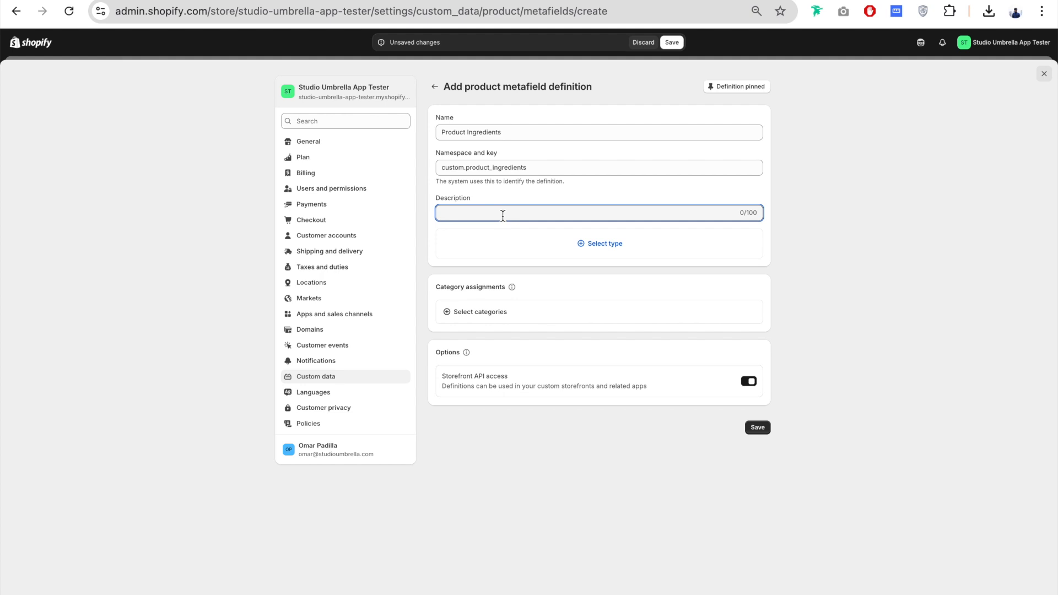
{"action": "type", "text": "QQ - Product Ingredients section"}
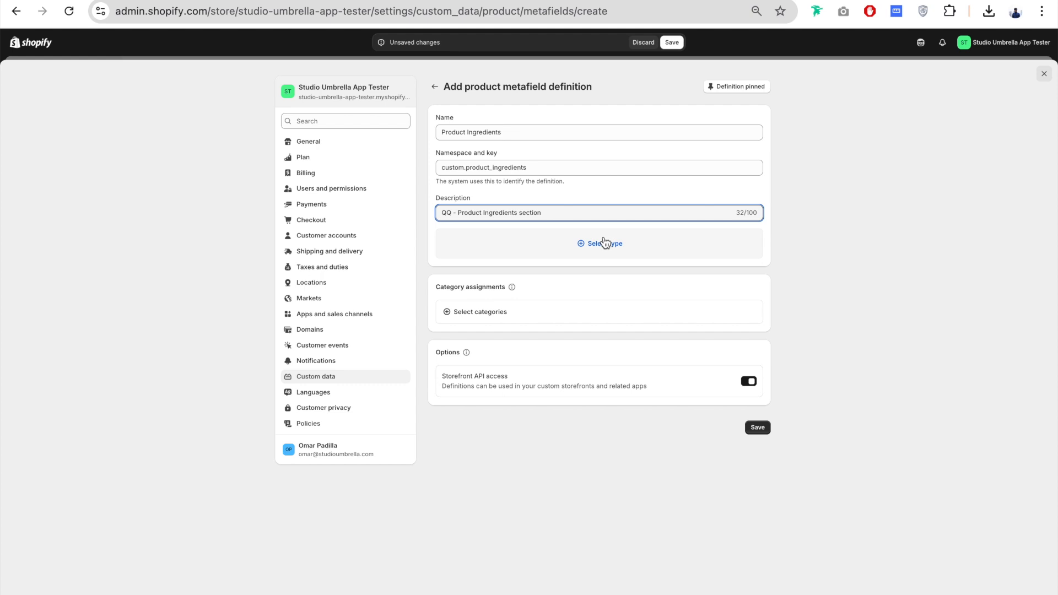
Step: Set the metafield type to Metaobject referencing Ingredient as a list of entries, and save the definition
{"action": "left_click", "coordinate": [609, 244]}
{"action": "scroll", "coordinate": [545, 407], "scroll_direction": "down", "scroll_amount": 2}
{"action": "scroll", "coordinate": [545, 407], "scroll_direction": "down", "scroll_amount": 5}
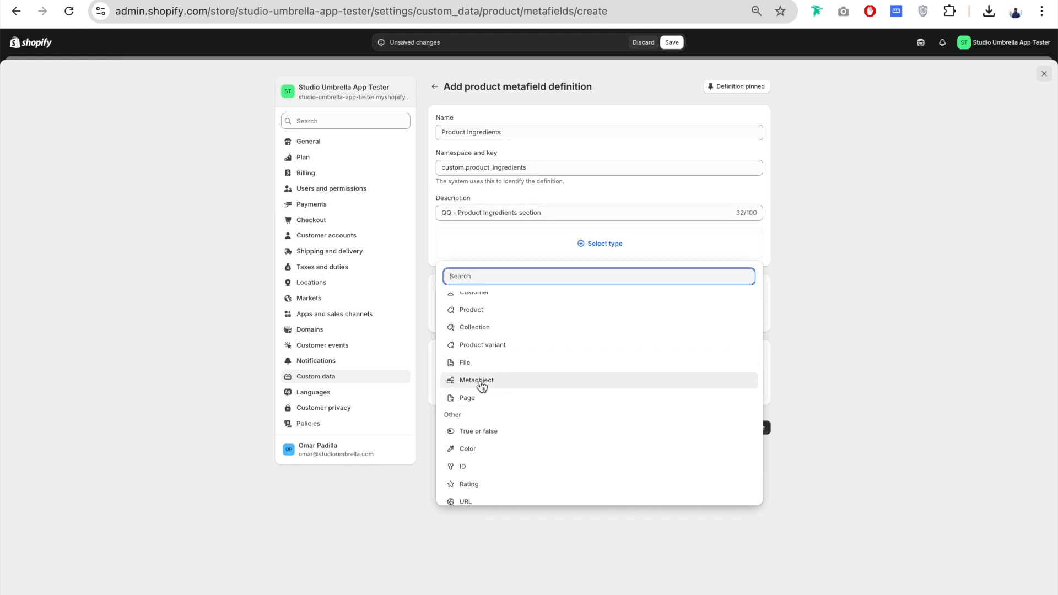
{"action": "left_click", "coordinate": [481, 386]}
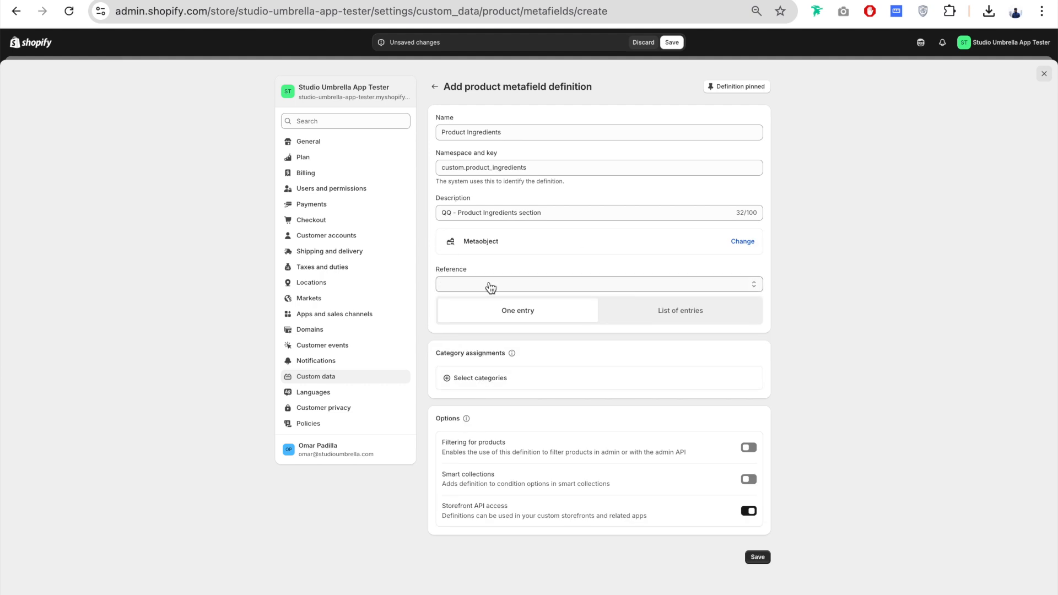
{"action": "left_click", "coordinate": [490, 287]}
{"action": "left_click", "coordinate": [466, 330]}
{"action": "left_click", "coordinate": [724, 318]}
{"action": "scroll", "coordinate": [673, 369], "scroll_direction": "down", "scroll_amount": 2}
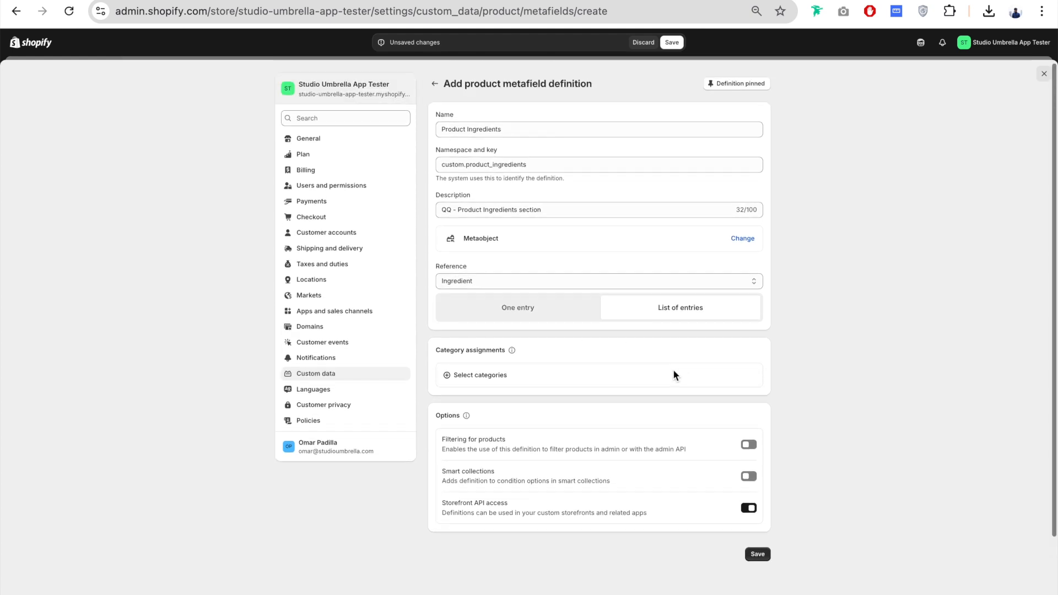
{"action": "left_click", "coordinate": [759, 555]}
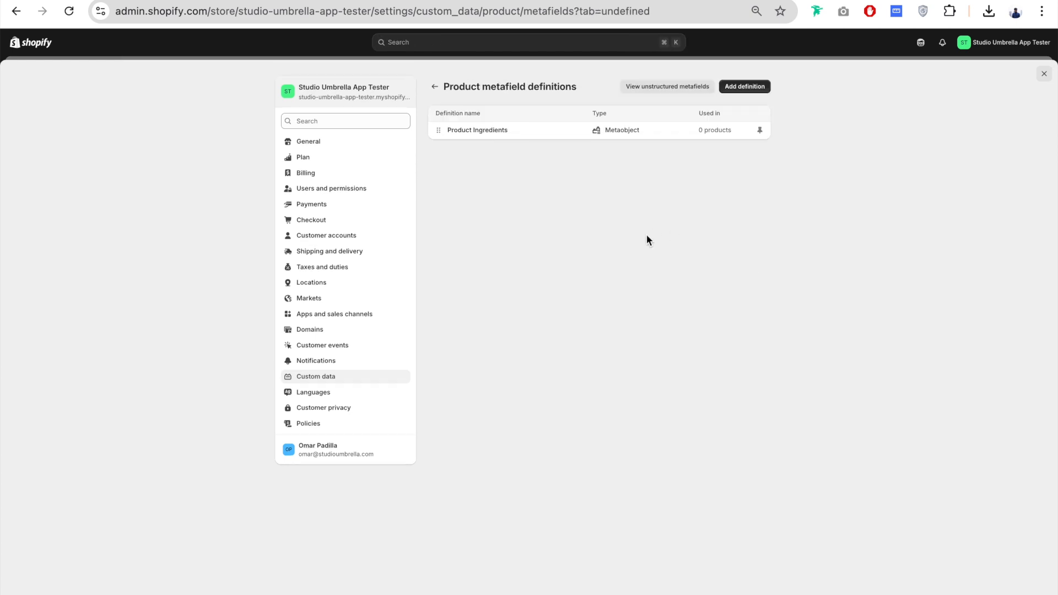
Step: Open the Dark Chocolate Caramel & Nut Bar product and start adding a new entry to its Product Ingredients metafield
{"action": "left_click", "coordinate": [1044, 74]}
{"action": "left_click", "coordinate": [38, 96]}
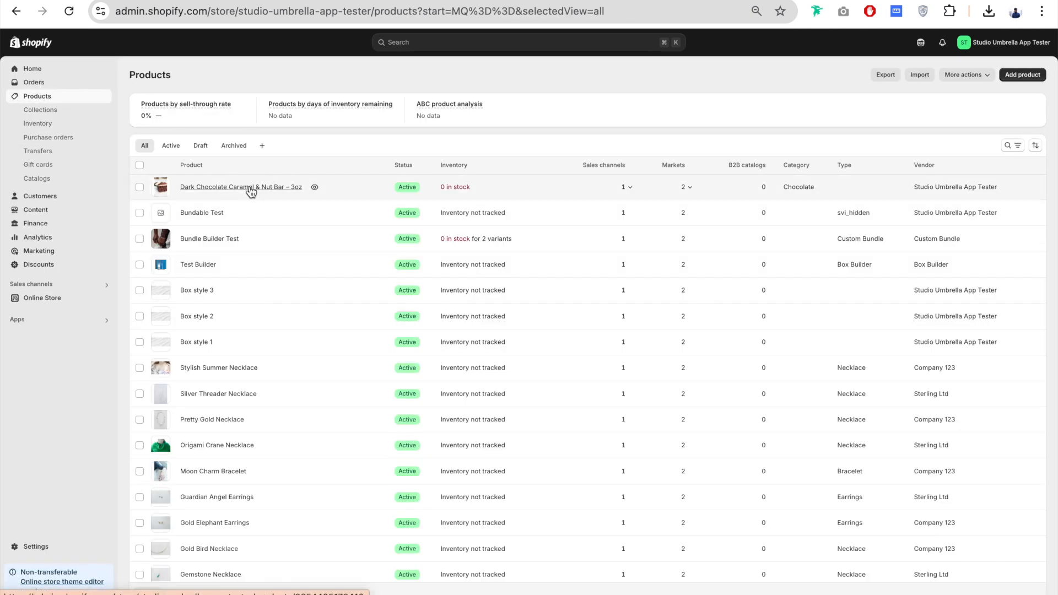
{"action": "left_click", "coordinate": [250, 187]}
{"action": "scroll", "coordinate": [307, 252], "scroll_direction": "down", "scroll_amount": 10}
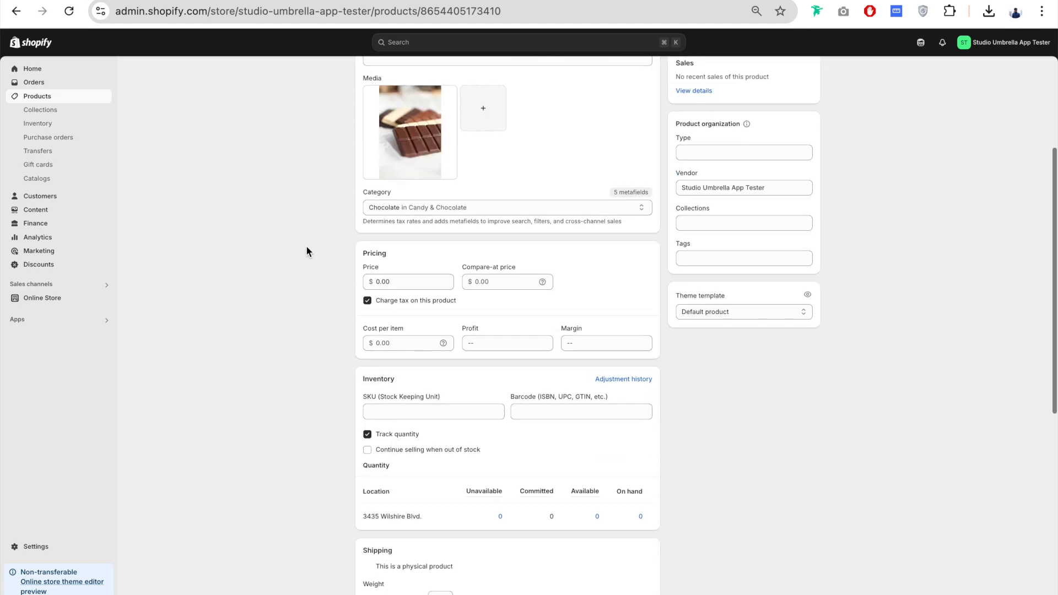
{"action": "scroll", "coordinate": [306, 252], "scroll_direction": "down", "scroll_amount": 1}
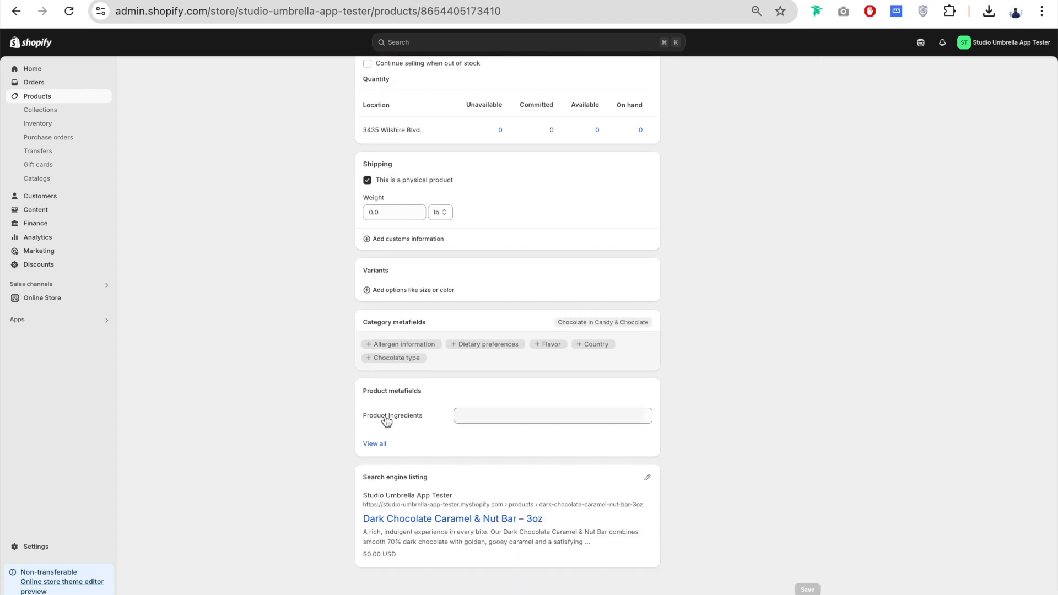
{"action": "left_click", "coordinate": [473, 420]}
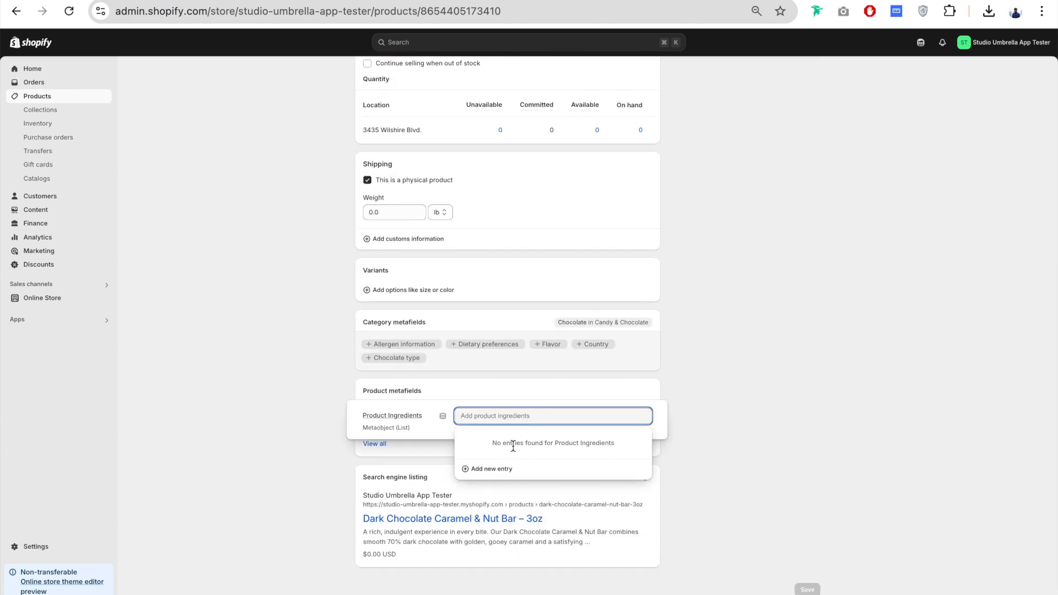
{"action": "left_click", "coordinate": [493, 470]}
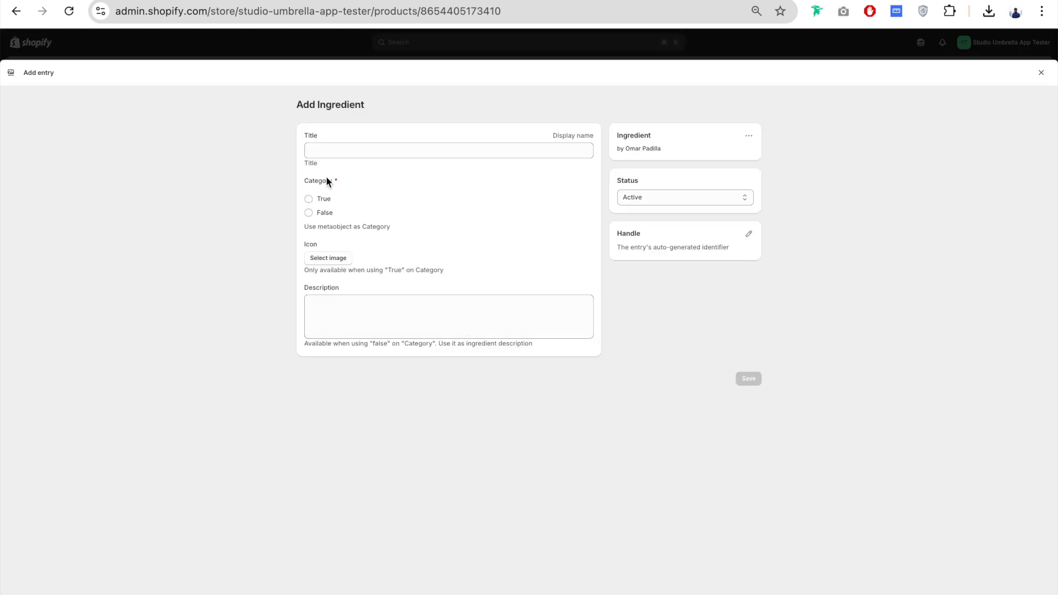
Step: Create an ingredient entry titled Chocolate with Category set to False and a pasted description
{"action": "left_click", "coordinate": [357, 152]}
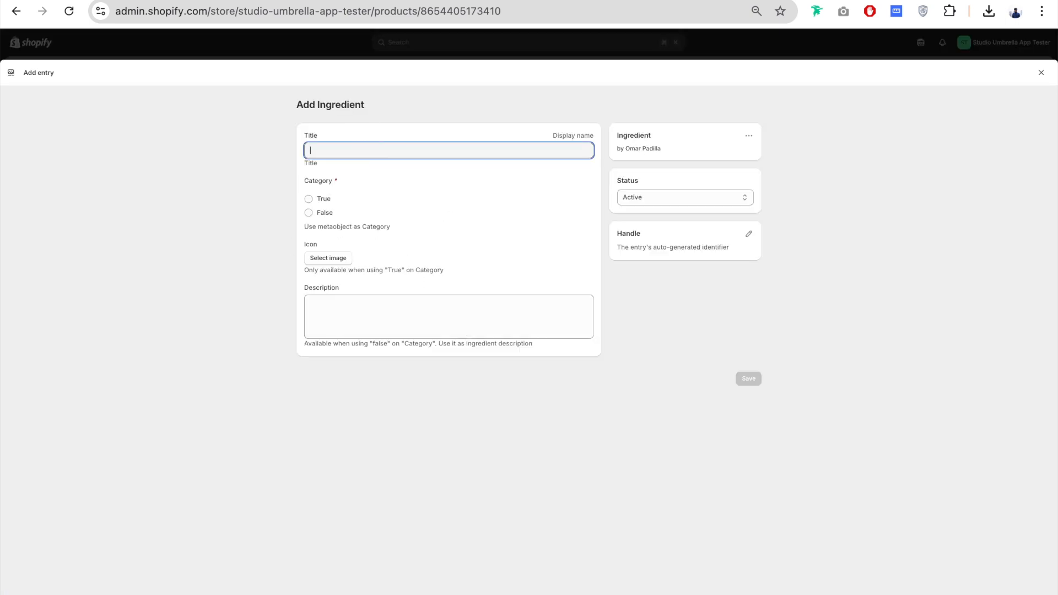
{"action": "type", "text": "Chocolate"}
{"action": "left_click", "coordinate": [354, 150]}
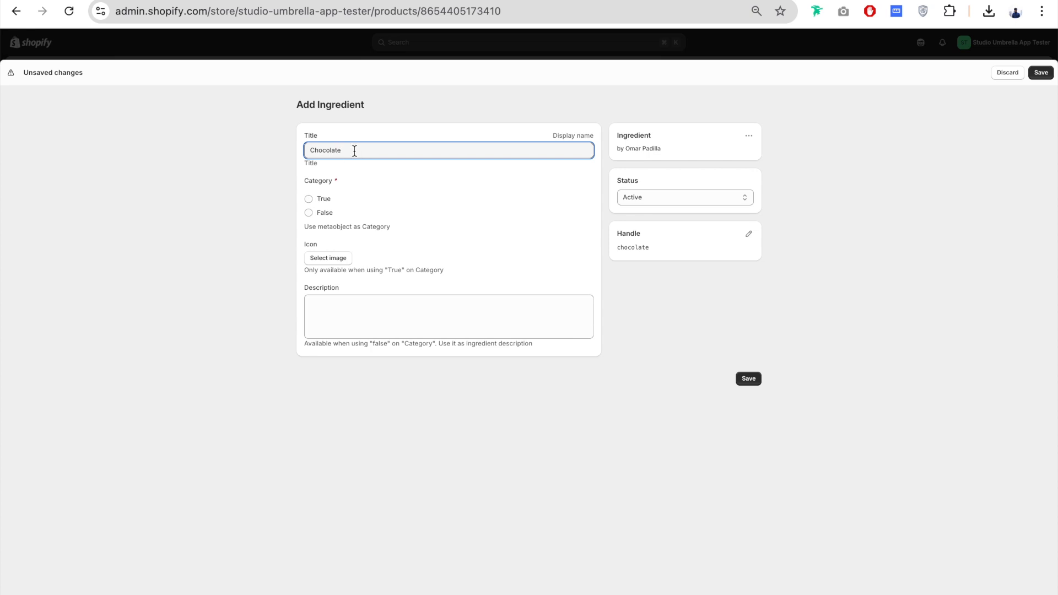
{"action": "left_click", "coordinate": [310, 213]}
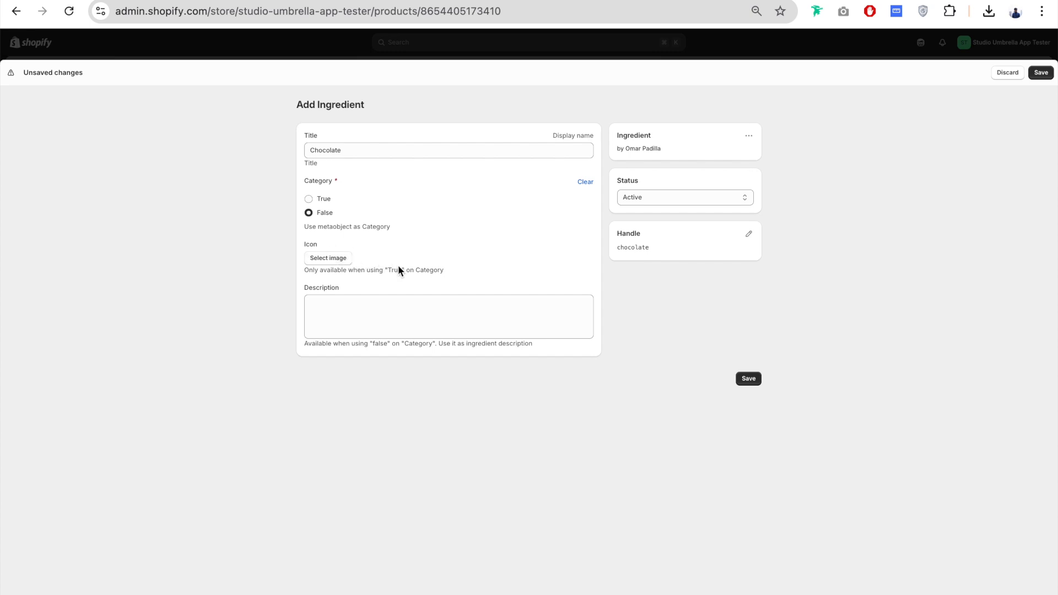
{"action": "left_click", "coordinate": [384, 310]}
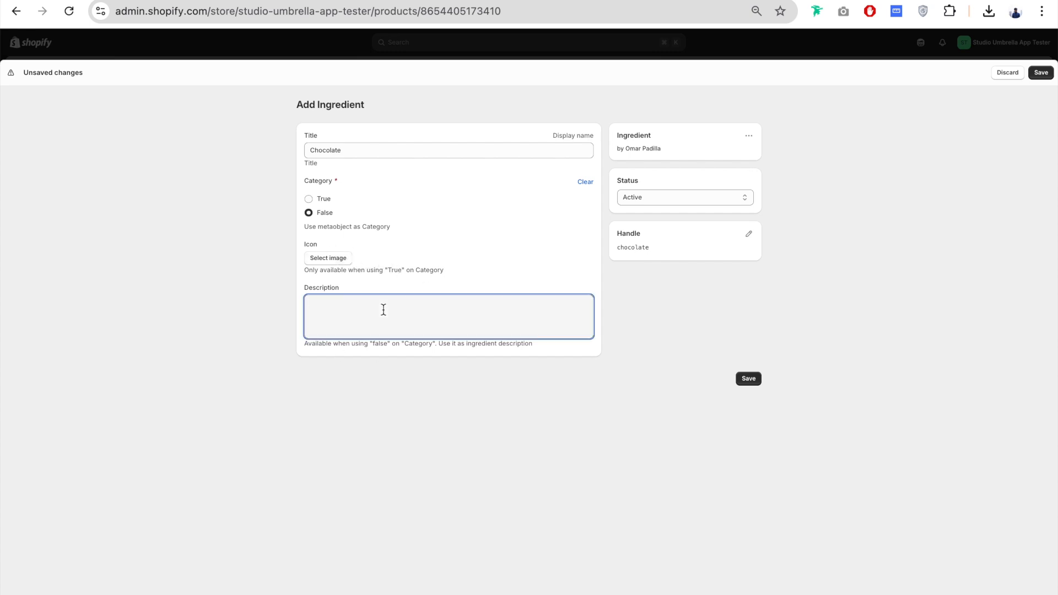
{"action": "type", "text": "Rich 70% cacao, crafted from organic cocoa for bold flavor."}
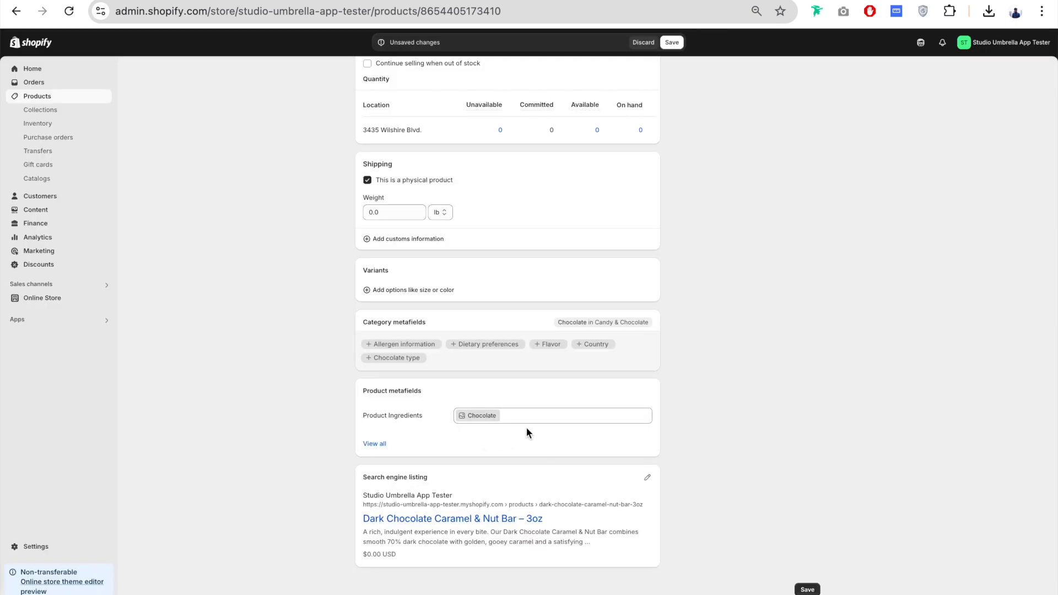
Step: Add another new ingredient entry titled Roasted Almonds with Category False and a description, and save it
{"action": "left_click", "coordinate": [508, 413]}
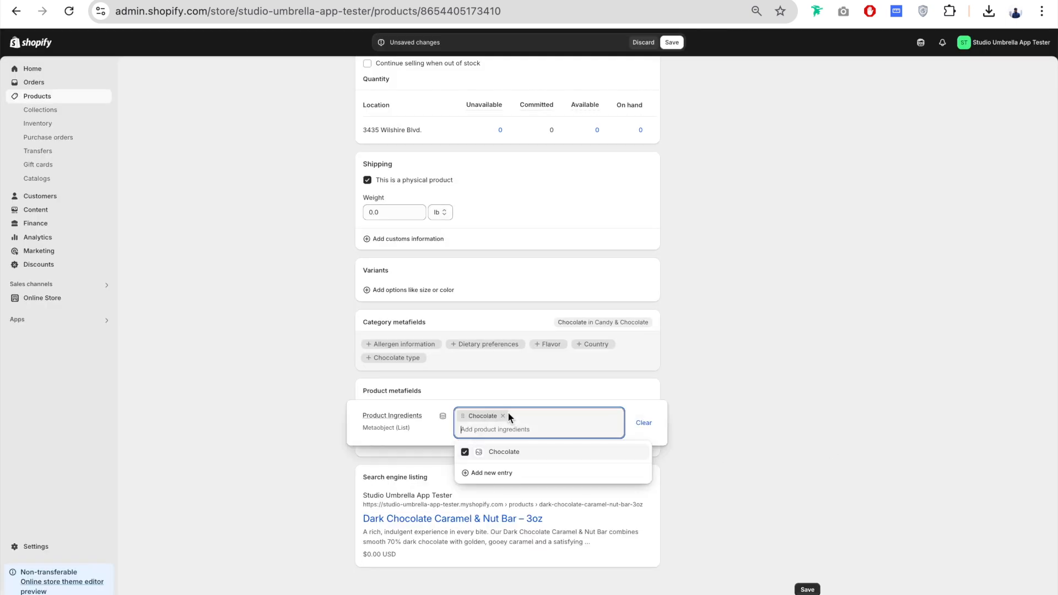
{"action": "left_click", "coordinate": [472, 473]}
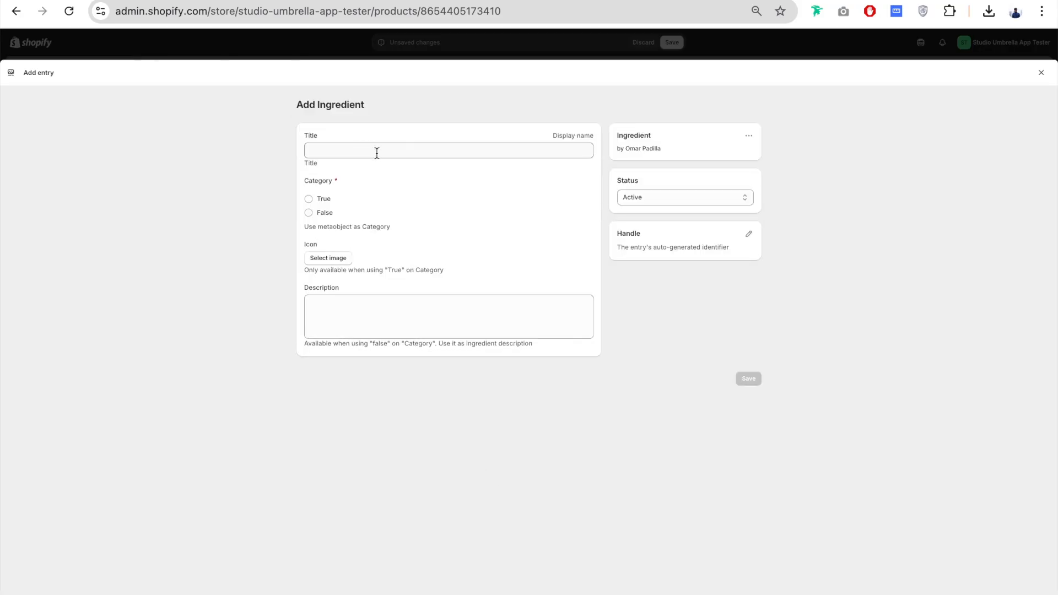
{"action": "left_click", "coordinate": [378, 151]}
{"action": "type", "text": "Roasted Almonds"}
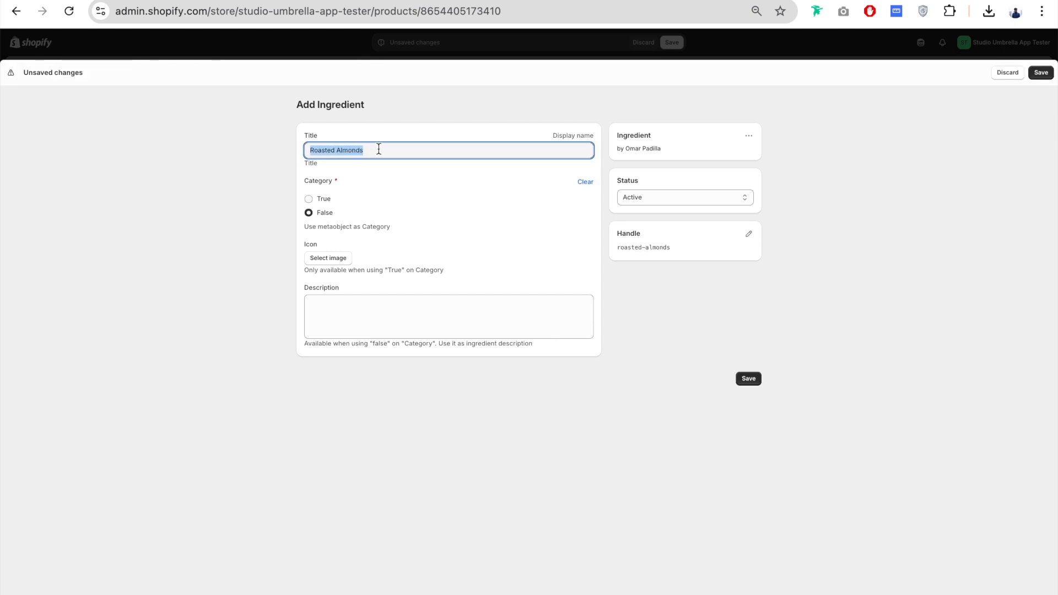
{"action": "left_click_drag", "start_coordinate": [381, 150], "coordinate": [307, 150]}
{"action": "left_click", "coordinate": [373, 308]}
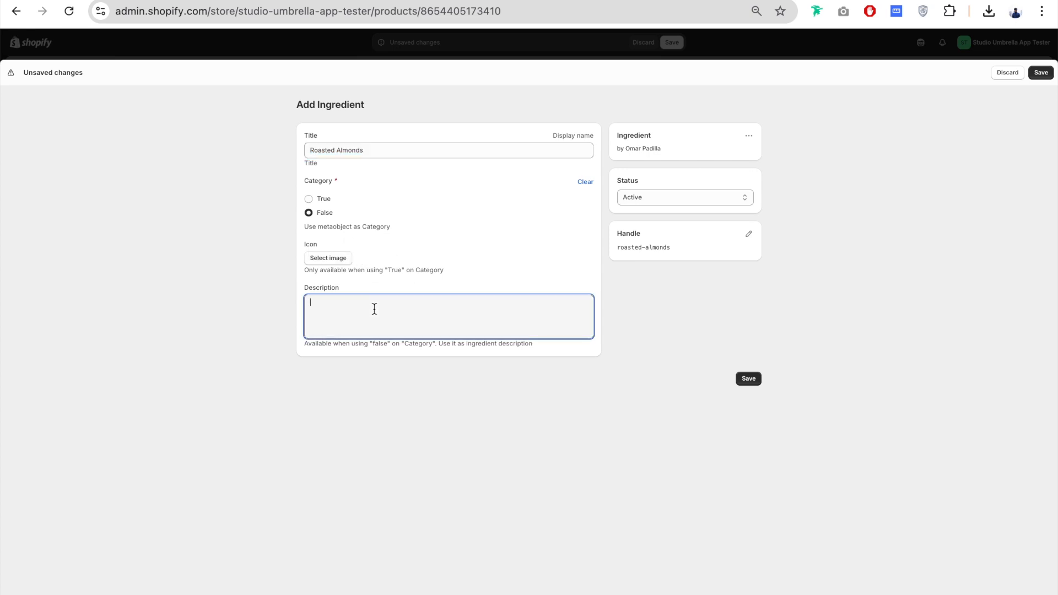
{"action": "left_click", "coordinate": [752, 379]}
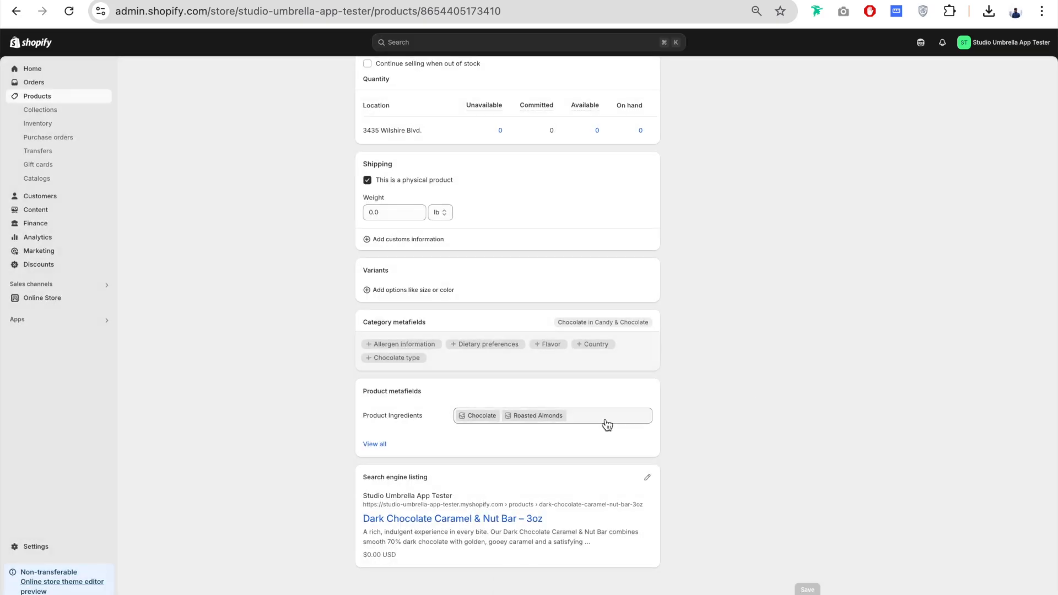
Step: Add a new ingredient entry titled Natural with Category True and the natural.png icon, and save it
{"action": "left_click", "coordinate": [591, 422]}
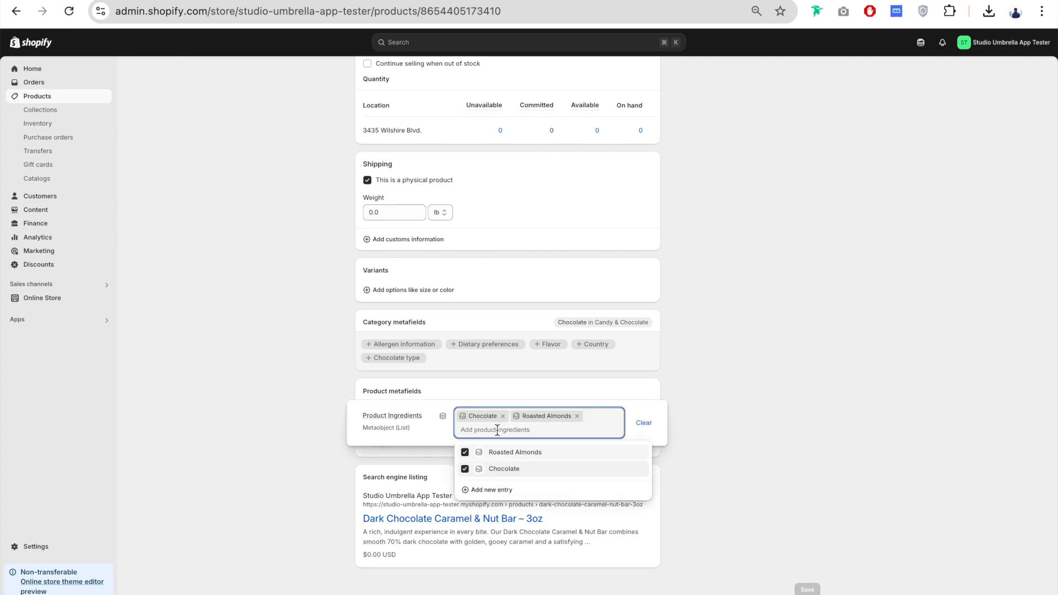
{"action": "left_click", "coordinate": [499, 491]}
{"action": "type", "text": "Na"}
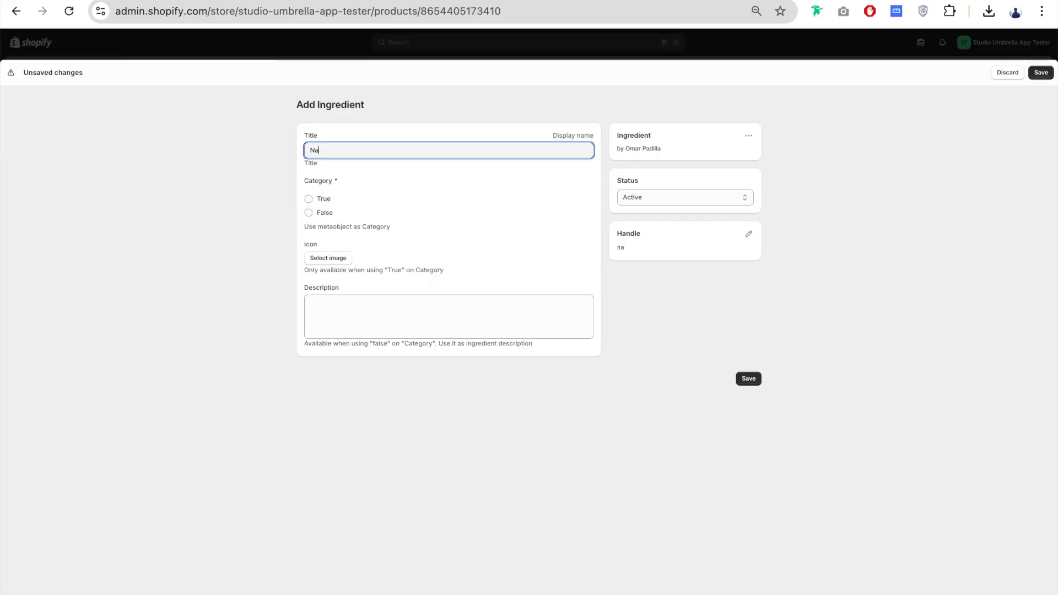
{"action": "type", "text": "tural"}
{"action": "left_click", "coordinate": [310, 200]}
{"action": "left_click", "coordinate": [338, 262]}
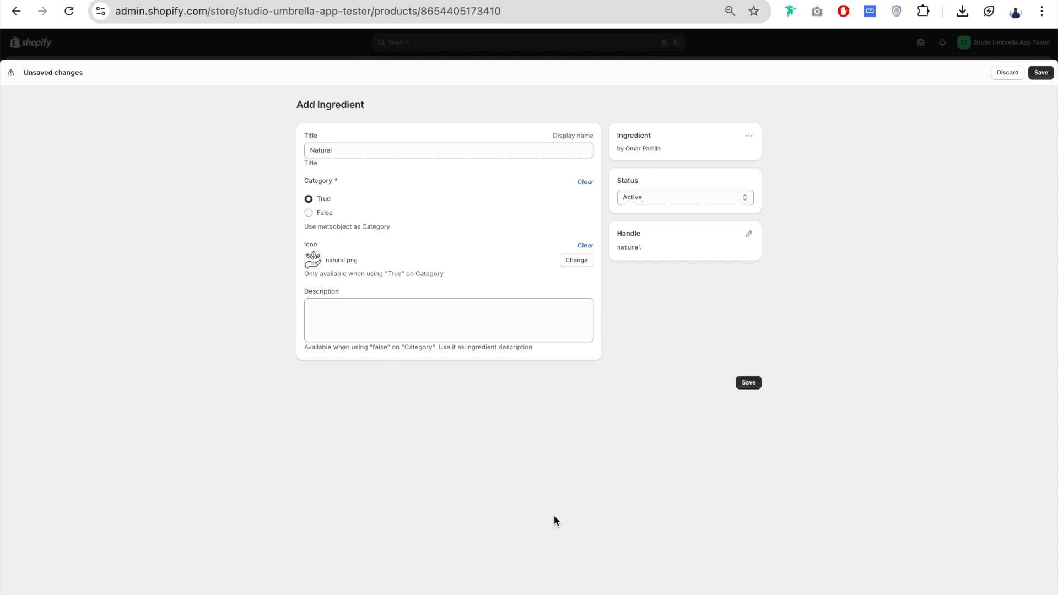
{"action": "left_click", "coordinate": [748, 382]}
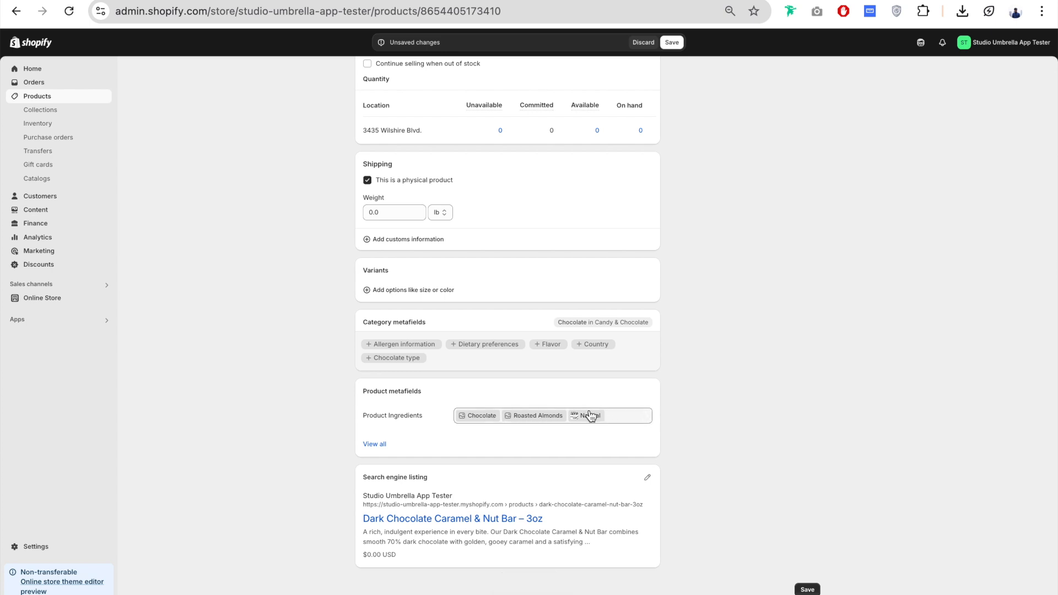
Step: Move Natural to the front of the product's ingredient list and save the product
{"action": "left_click", "coordinate": [590, 415]}
{"action": "left_click_drag", "start_coordinate": [462, 431], "coordinate": [462, 416]}
{"action": "left_click", "coordinate": [526, 444]}
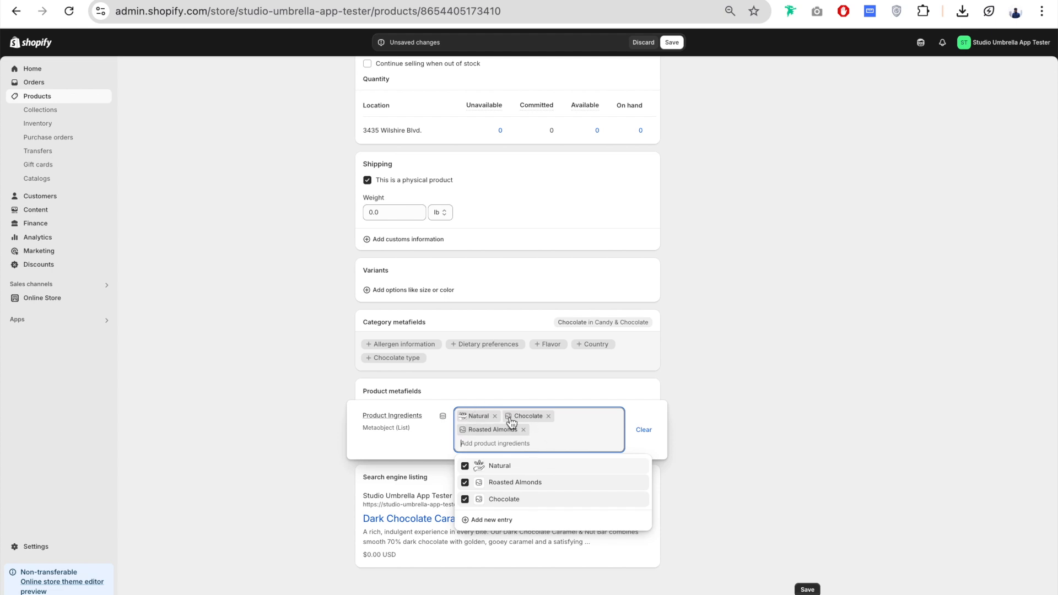
{"action": "left_click", "coordinate": [782, 391]}
{"action": "left_click", "coordinate": [806, 588]}
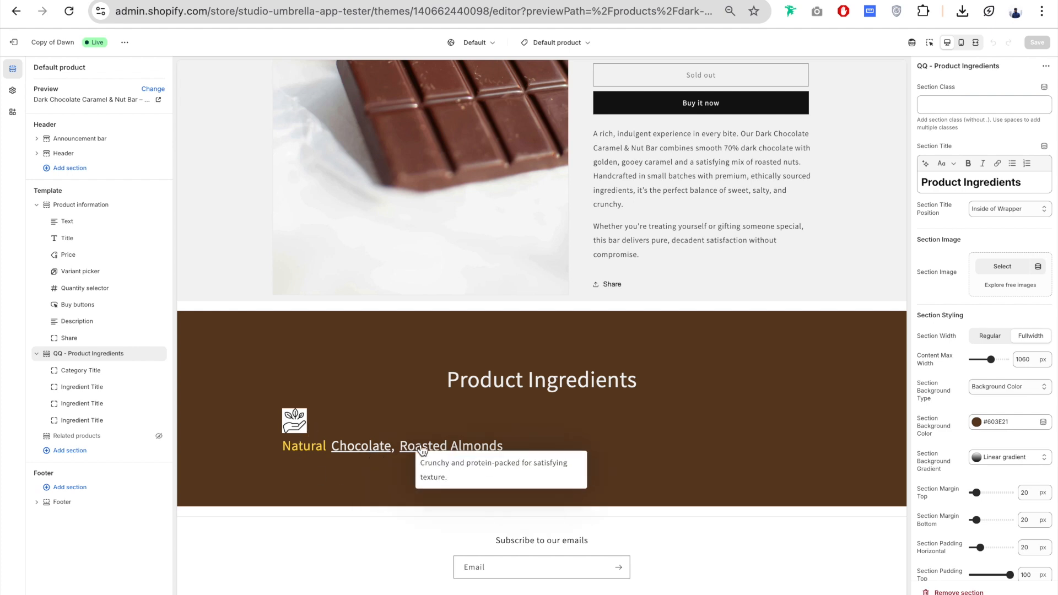
Step: Inspect the Product Ingredients section in the theme editor preview, checking the ingredient tooltips
{"action": "mouse_move", "coordinate": [385, 449]}
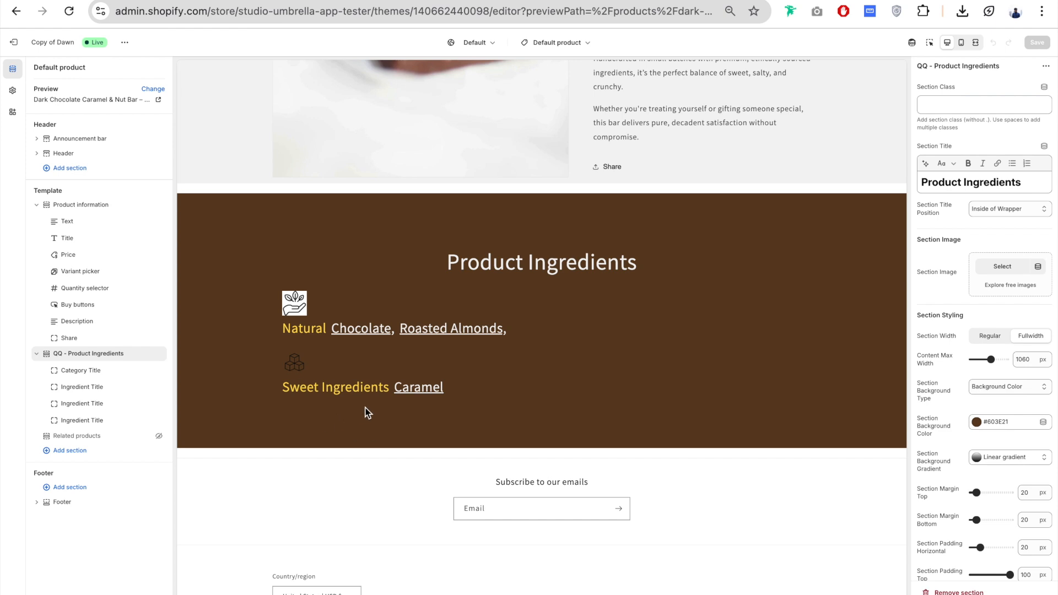
{"action": "left_click", "coordinate": [351, 422]}
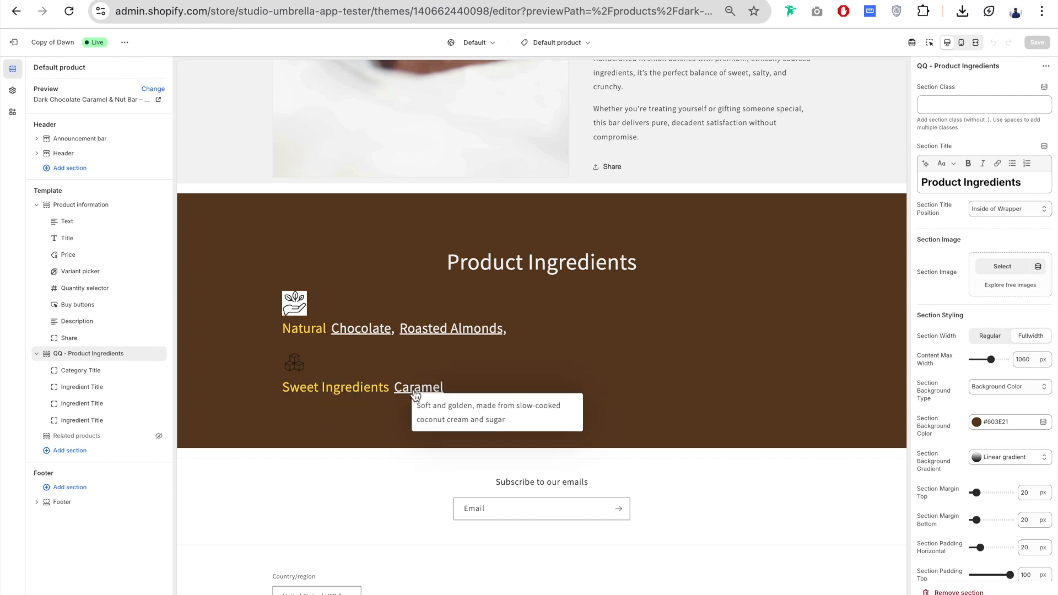